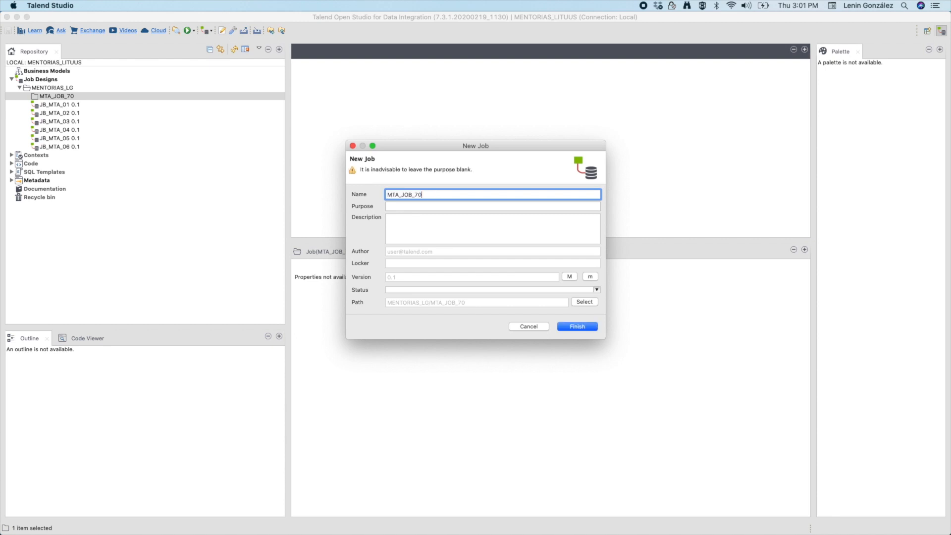
Create job JB_MTA_71 in the MTA_JOB_70 folder and place a note in the upper-left corner of its canvas
key(Return)
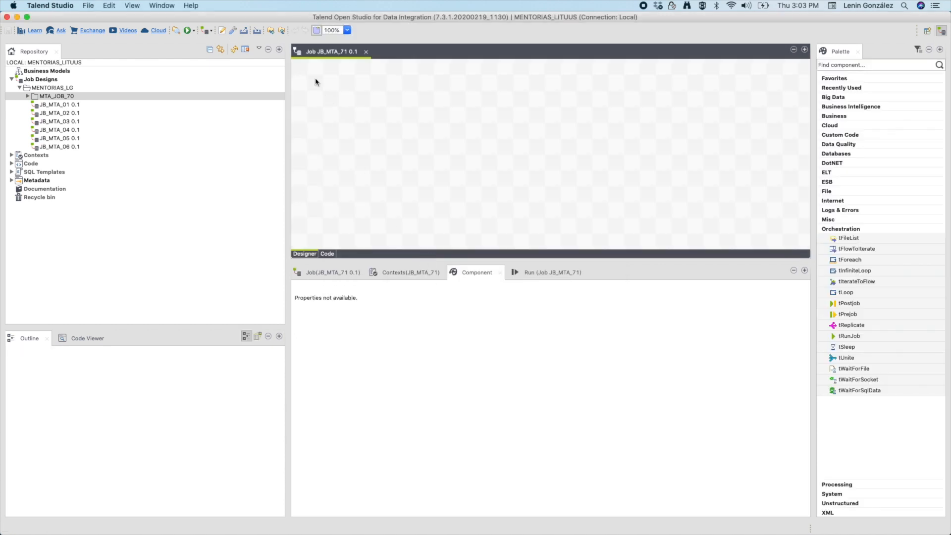
right_click(315, 81)
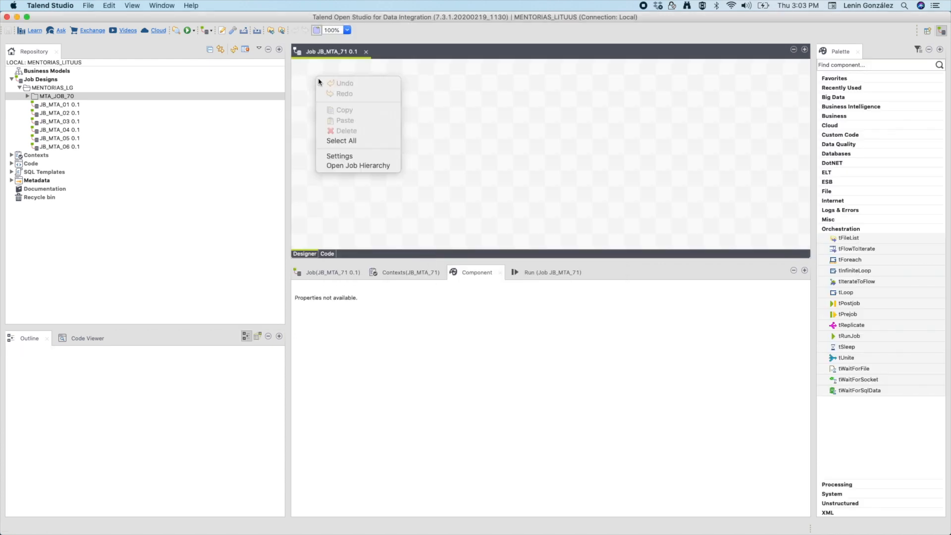
click(296, 94)
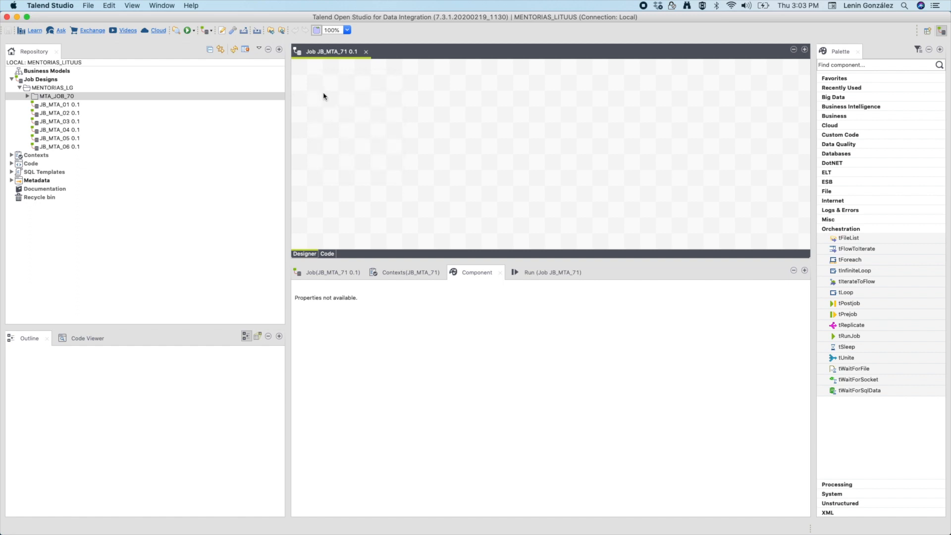
text(note)
scroll(363, 171, down, 5)
click(350, 183)
double_click(350, 183)
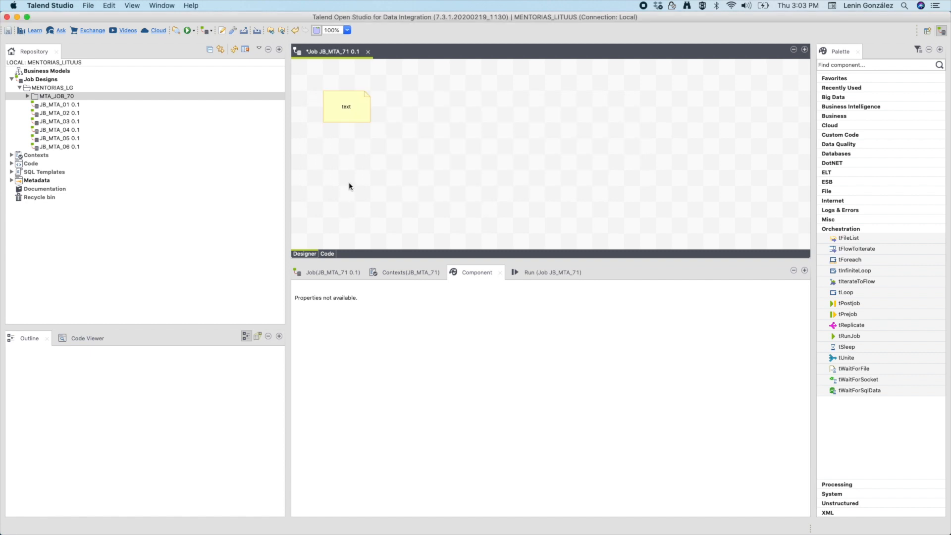
drag(357, 101, 342, 79)
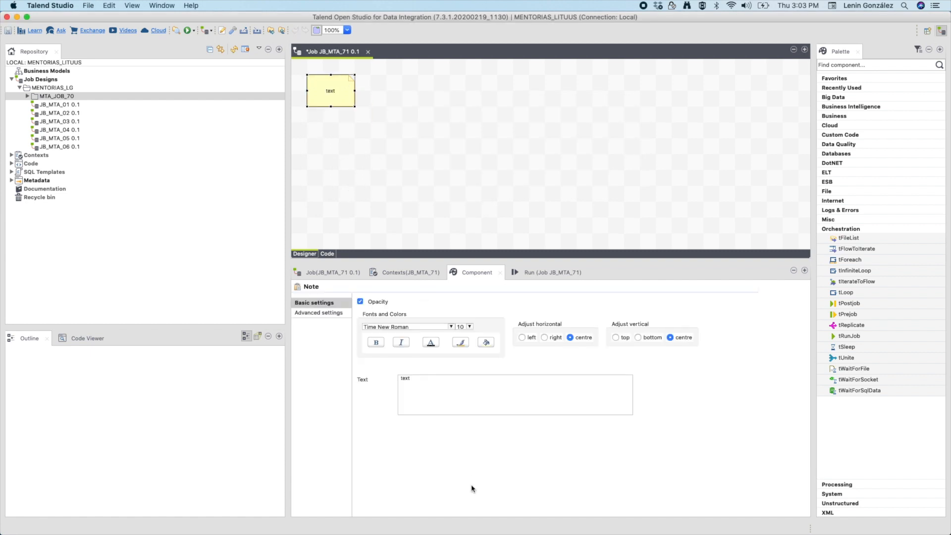
Replace the note's text with the job description "Job hijo que imprime las variables de contexto Saludo ("Hola") y Despedida ("Chao")" and widen the note
drag(420, 382, 367, 377)
key(BackSpace)
double_click(29, 96)
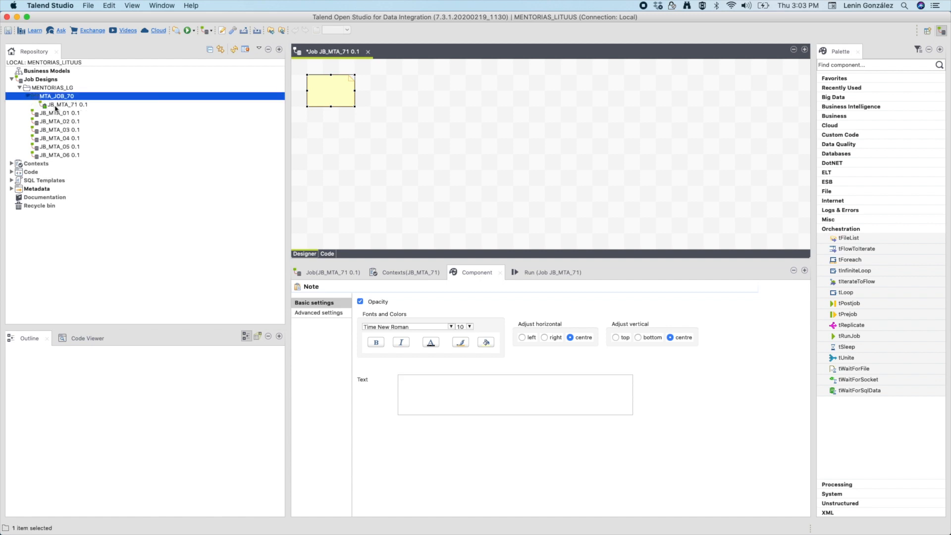
right_click(56, 107)
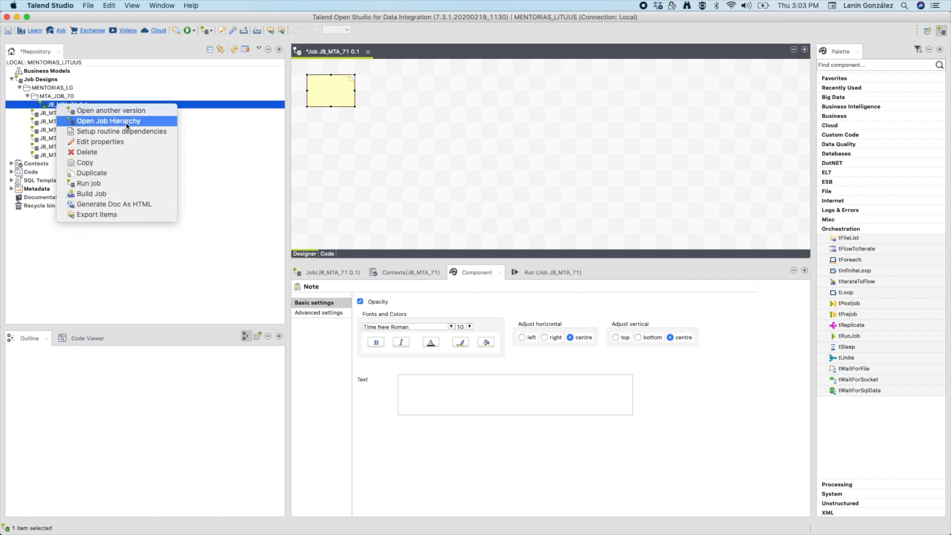
click(100, 141)
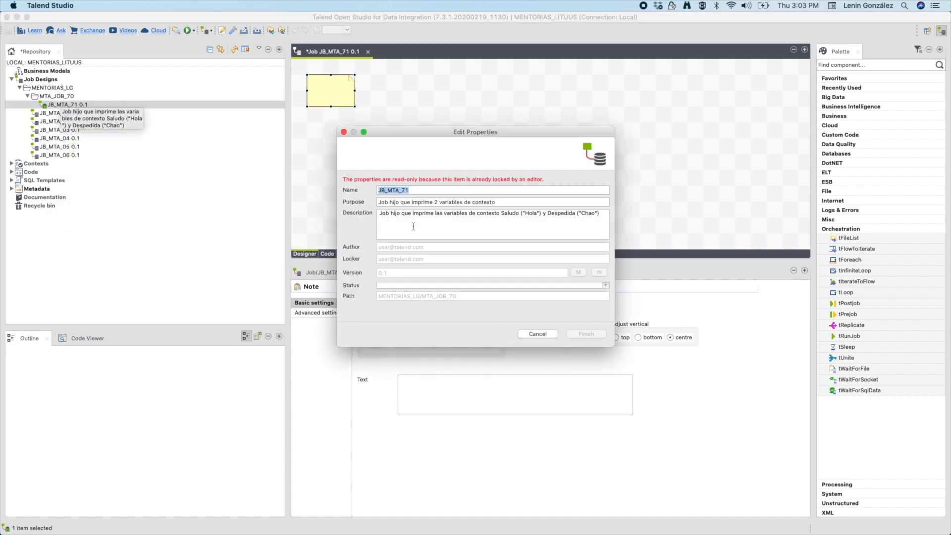
key(super+a)
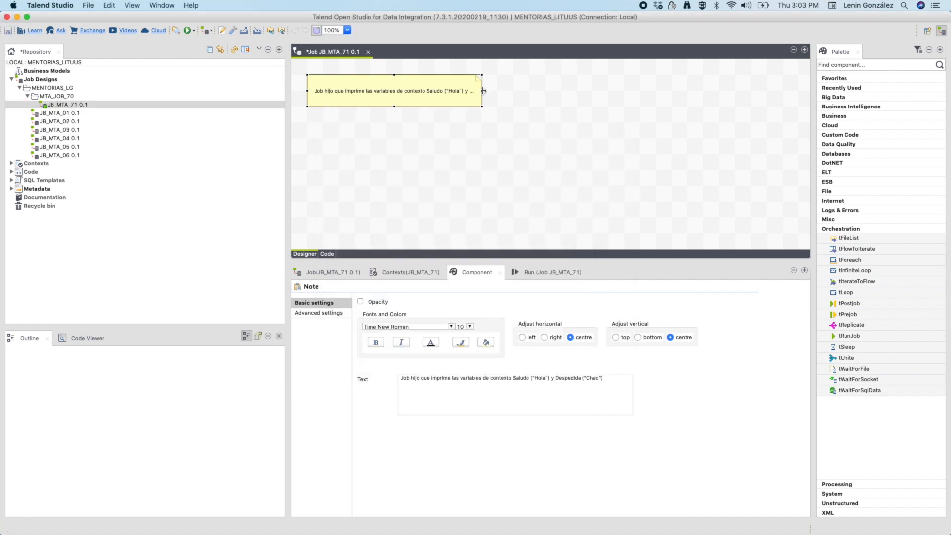
drag(483, 91, 546, 92)
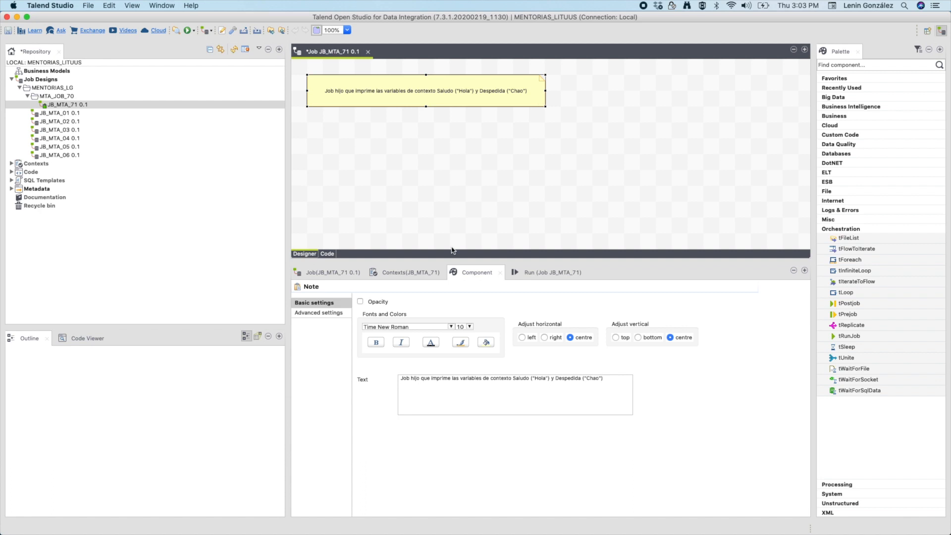
Add two String context variables named Saludo and Despedida to the JB_MTA_71 job
click(420, 272)
click(310, 501)
click(310, 500)
click(334, 316)
text(Saludo)
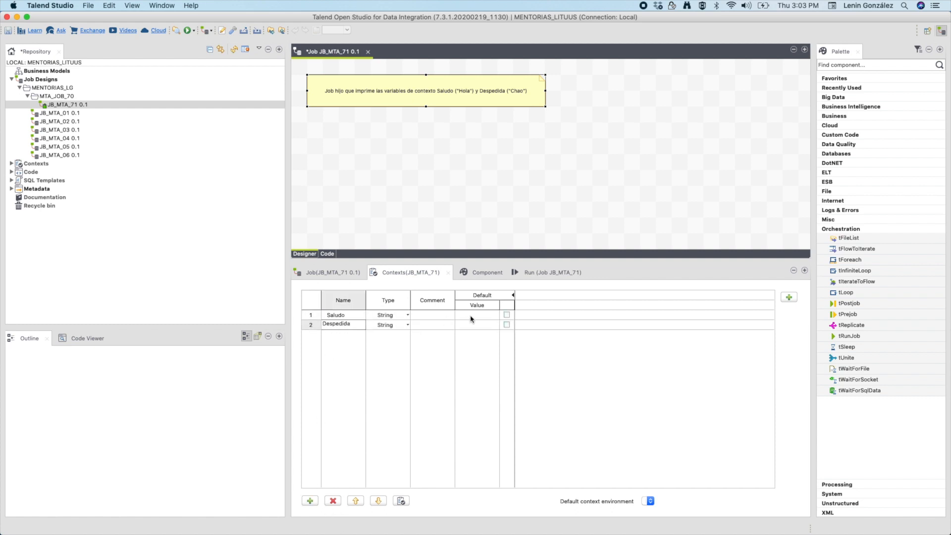
Set the default value of Saludo to "Hola" and of Despedida to "Chao", both in quotation marks
click(470, 316)
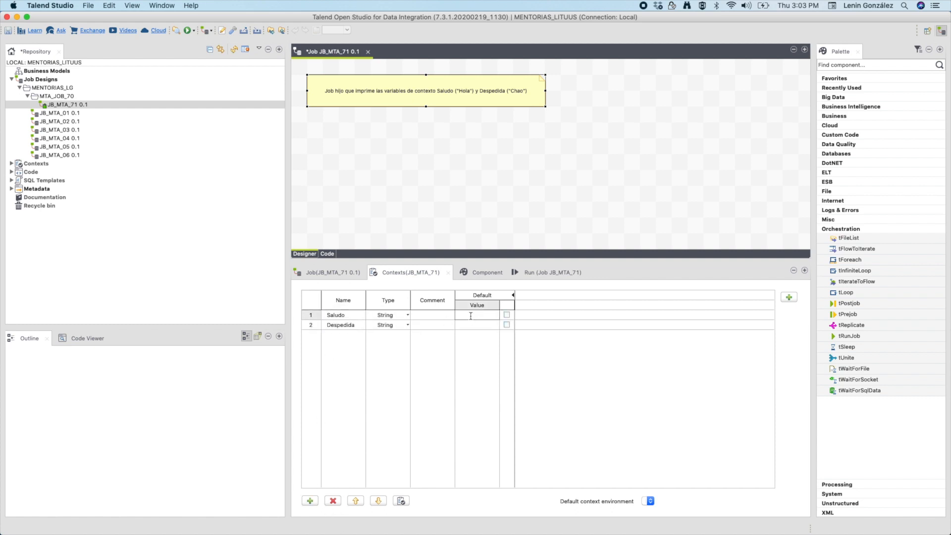
text("Hola")
key(Return)
click(475, 325)
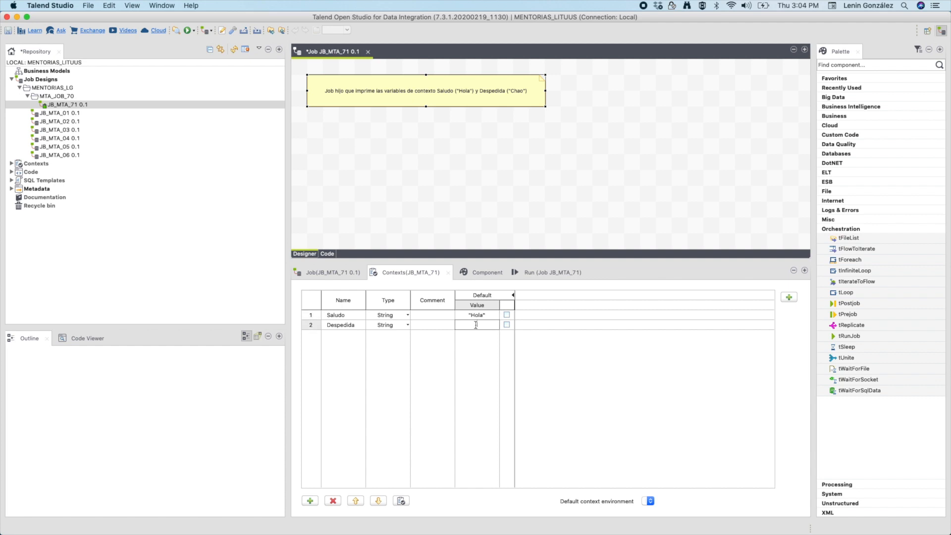
text("Chao")
key(Return)
Add a tJava component to the JB_MTA_71 canvas below the note
click(477, 273)
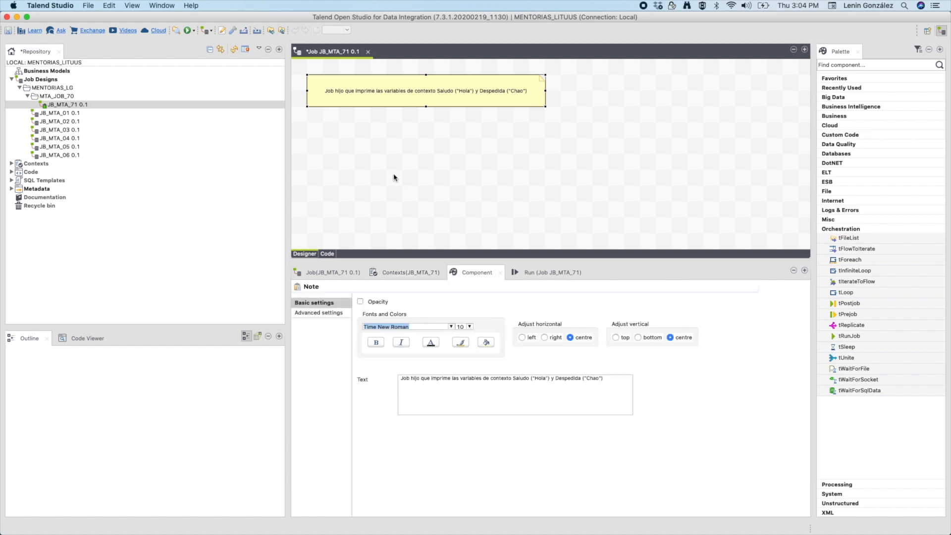
click(367, 155)
text(tj)
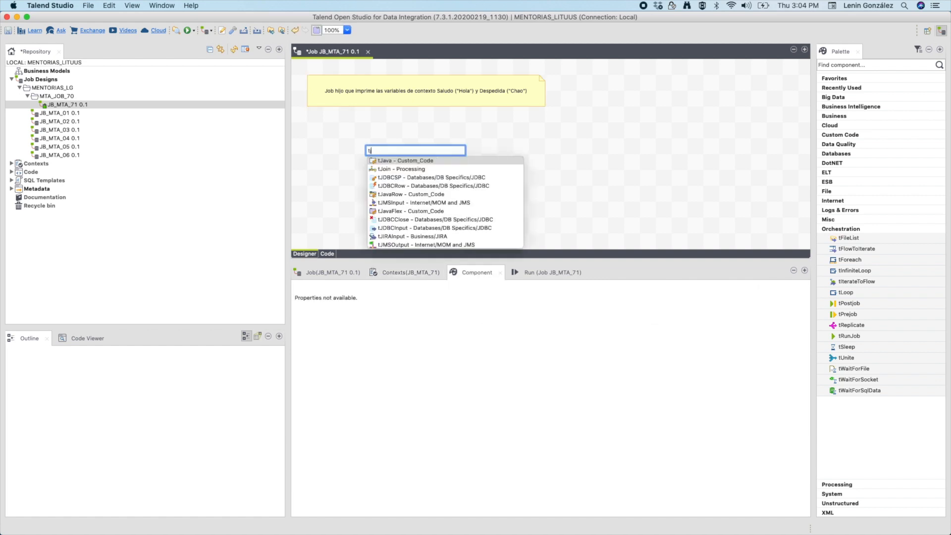
double_click(382, 161)
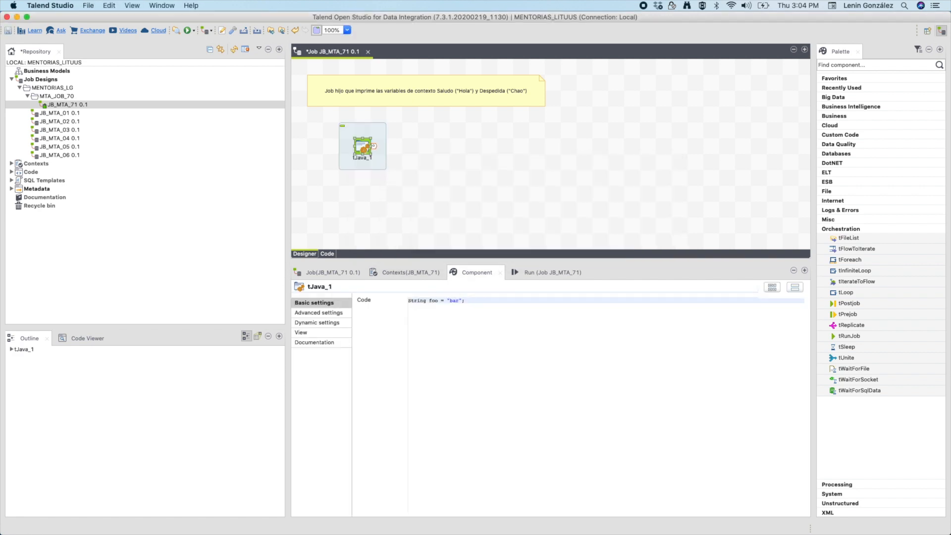
Replace the tJava code with two lines, System.out.println(context.Saludo); and System.out.println(context.Despedida);
drag(482, 303, 306, 286)
text(System.)
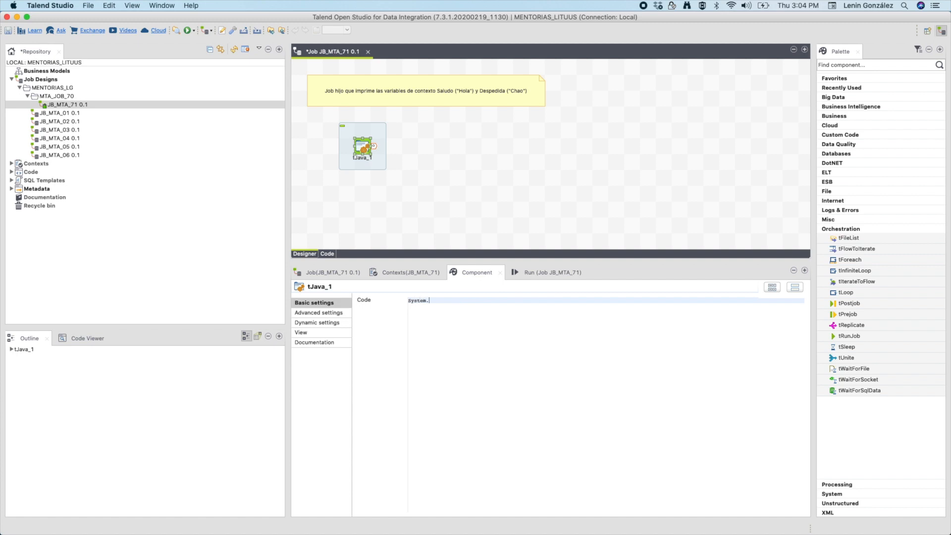
text(out.print)
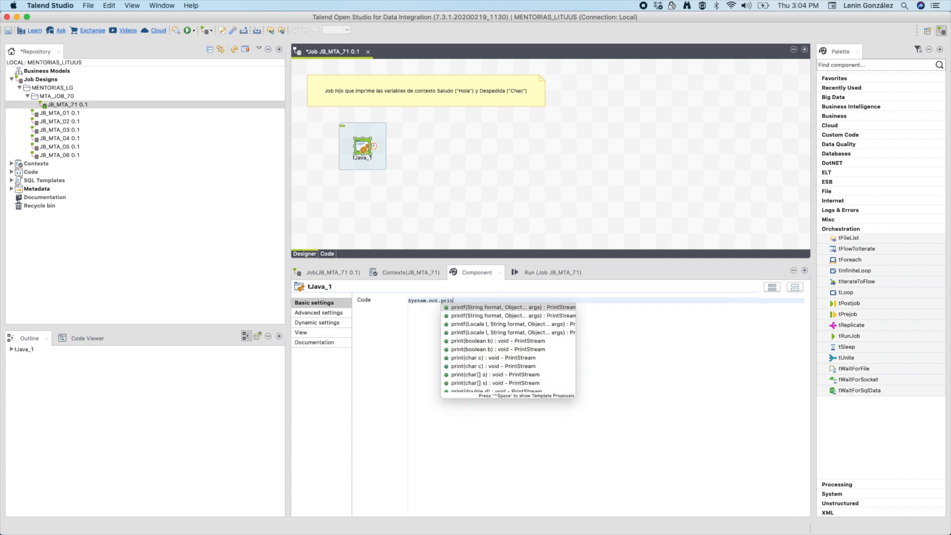
text(ln(context.Saludo);)
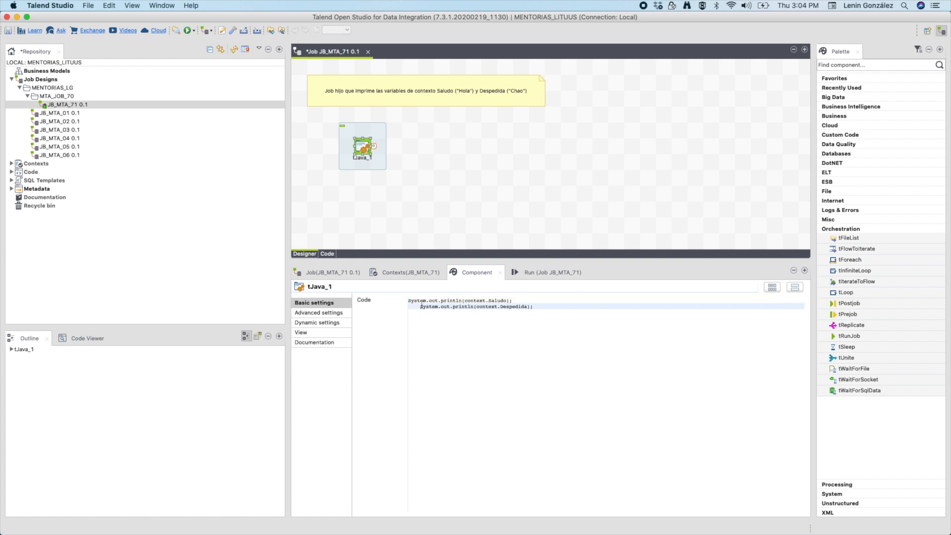
key(BackSpace)
Run the JB_MTA_71 job and examine the values printed in its execution output
click(544, 271)
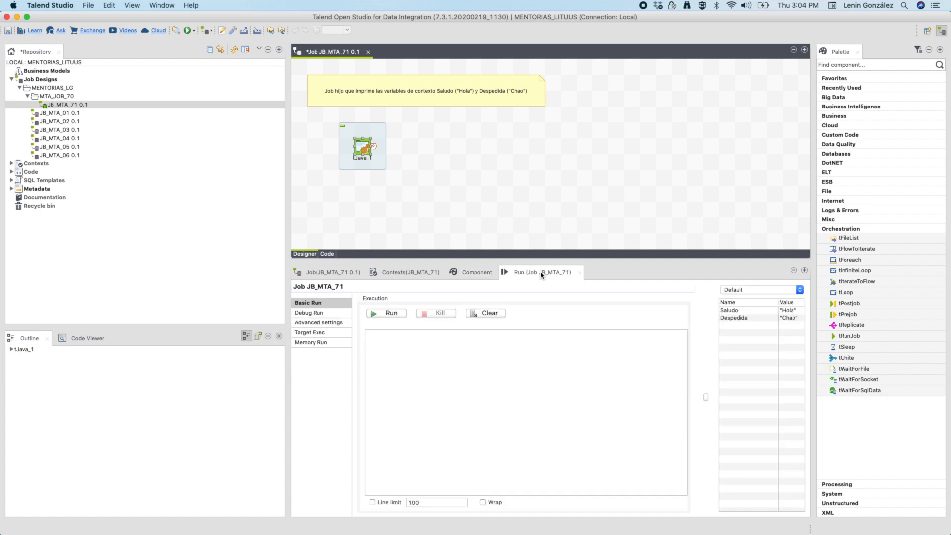
click(397, 314)
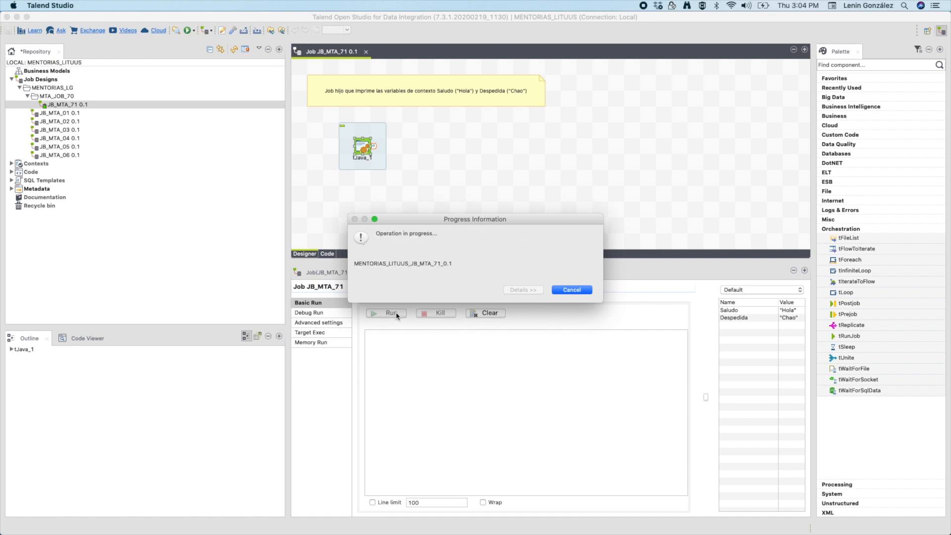
double_click(371, 356)
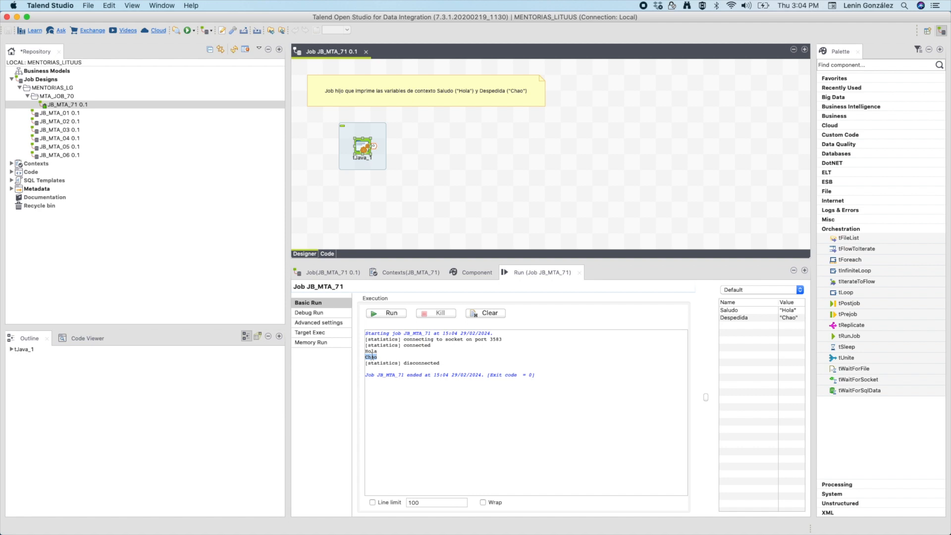
click(360, 192)
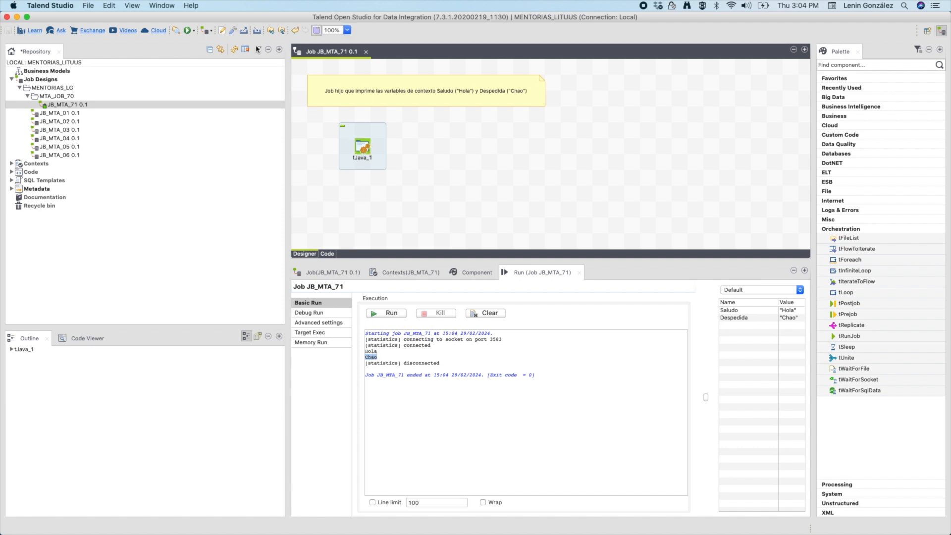
Create job JB_MTA_72 in MTA_JOB_70 with purpose "Job padre que muestra cómo invocar a un job hijo" and add a note holding its description
right_click(62, 98)
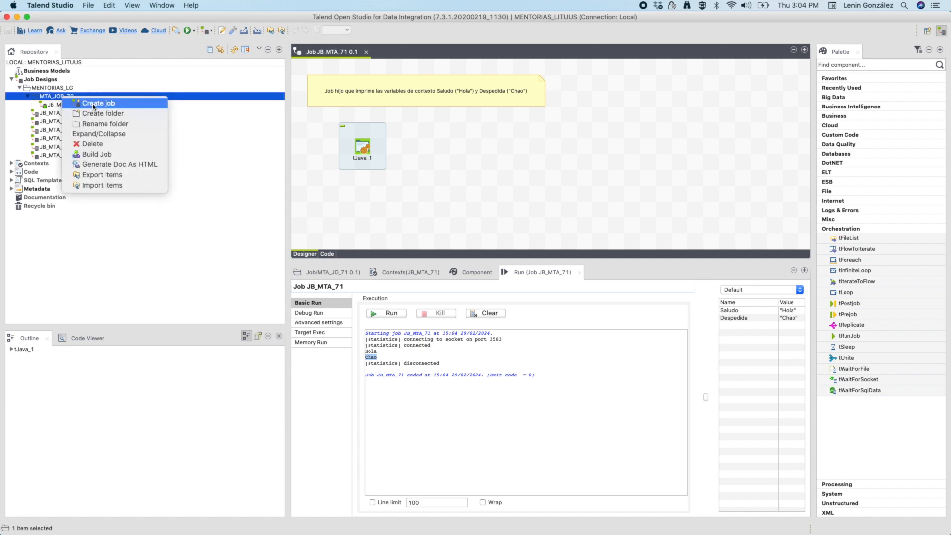
click(87, 103)
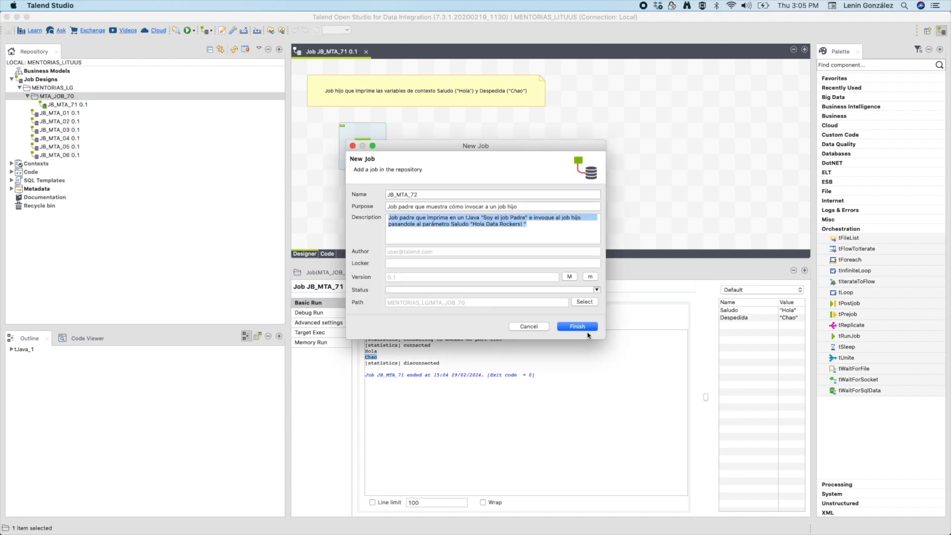
click(577, 326)
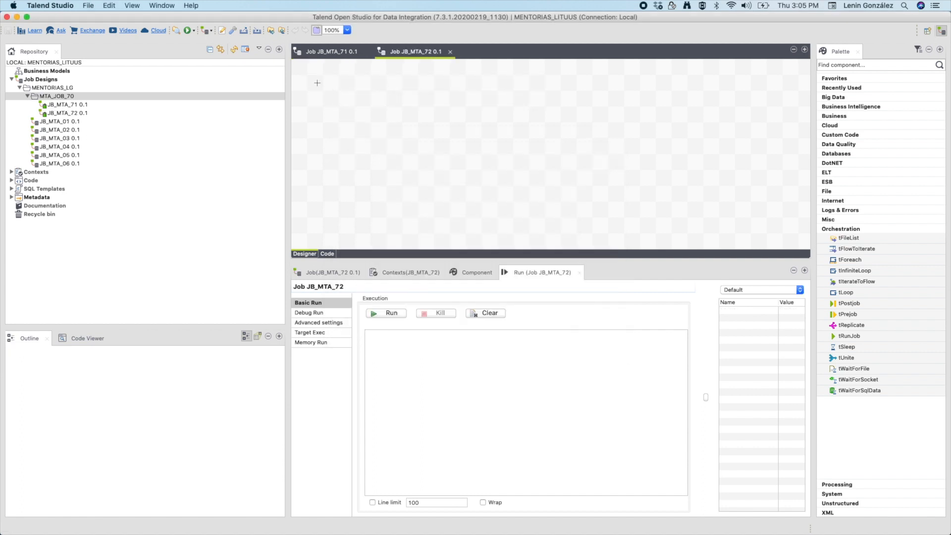
text(note)
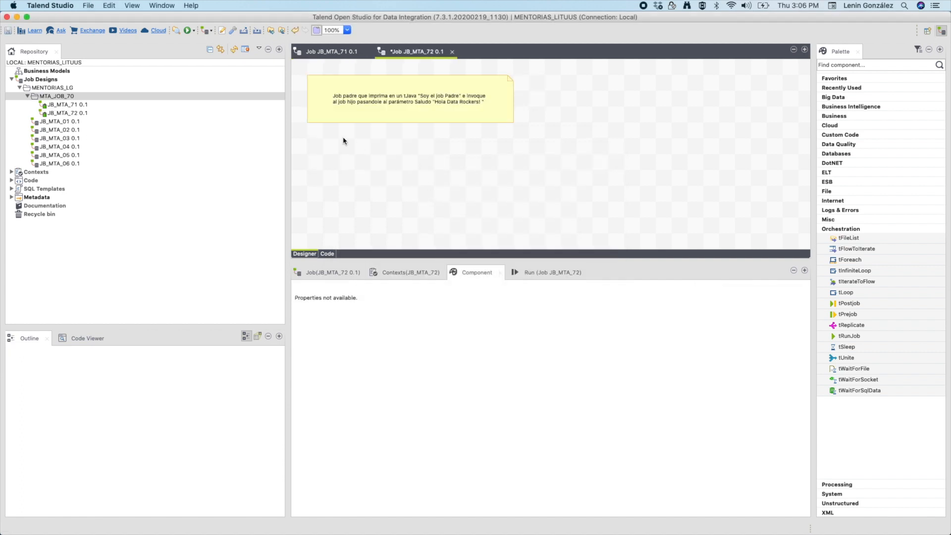
Add a tJava component directly below the note in the JB_MTA_72 job
text(tj)
key(Down)
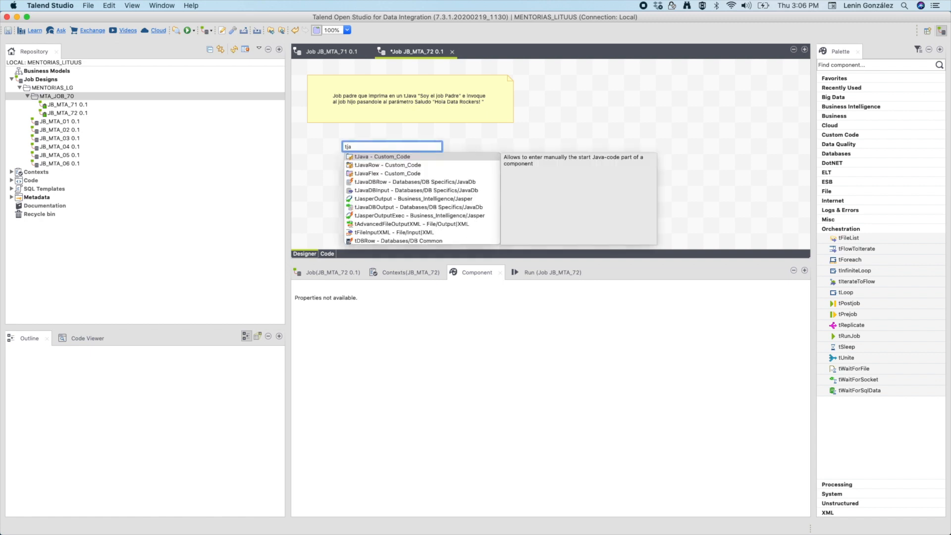
key(Return)
Replace the parent job's tJava code with System.out.println("Soy el padre"); and run the JB_MTA_72 job
click(460, 301)
key(super+a)
key(BackSpace)
text(System.out.println("Soy el padre");)
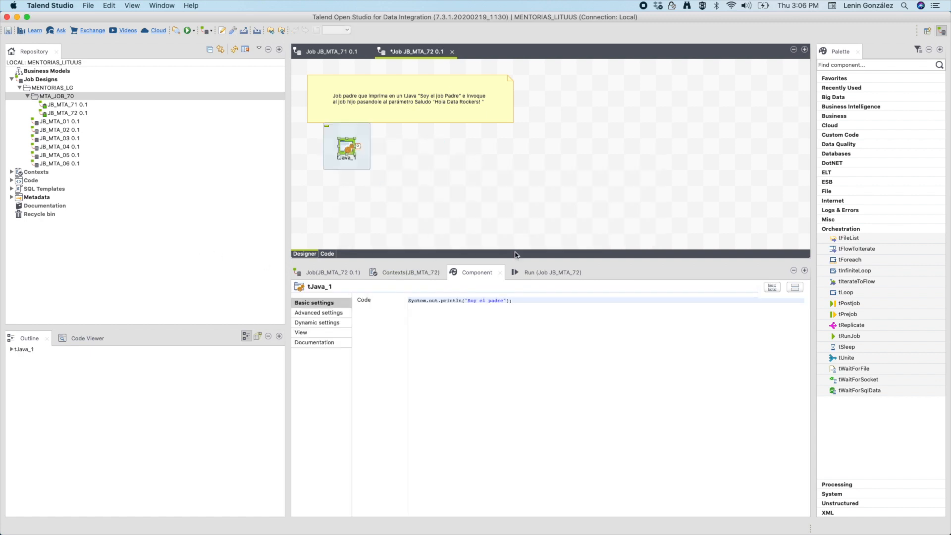
click(527, 273)
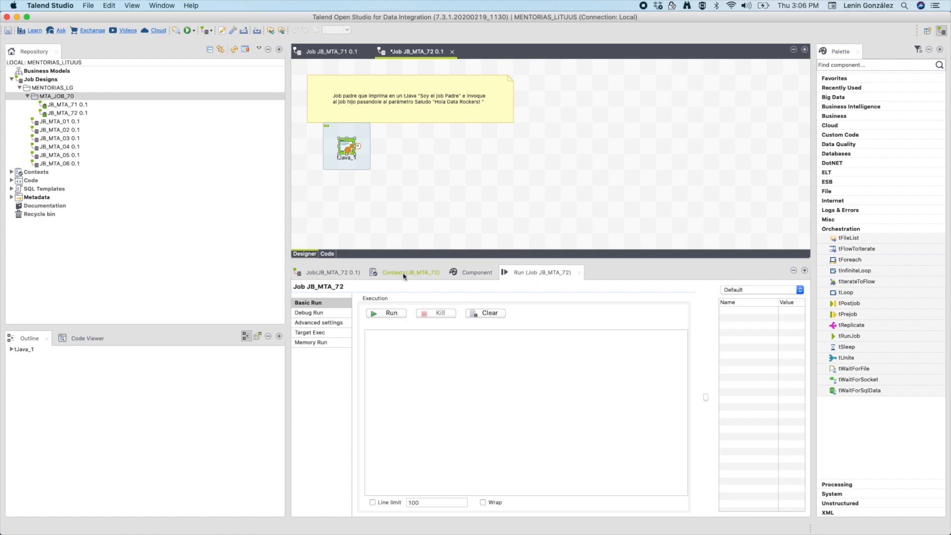
click(388, 313)
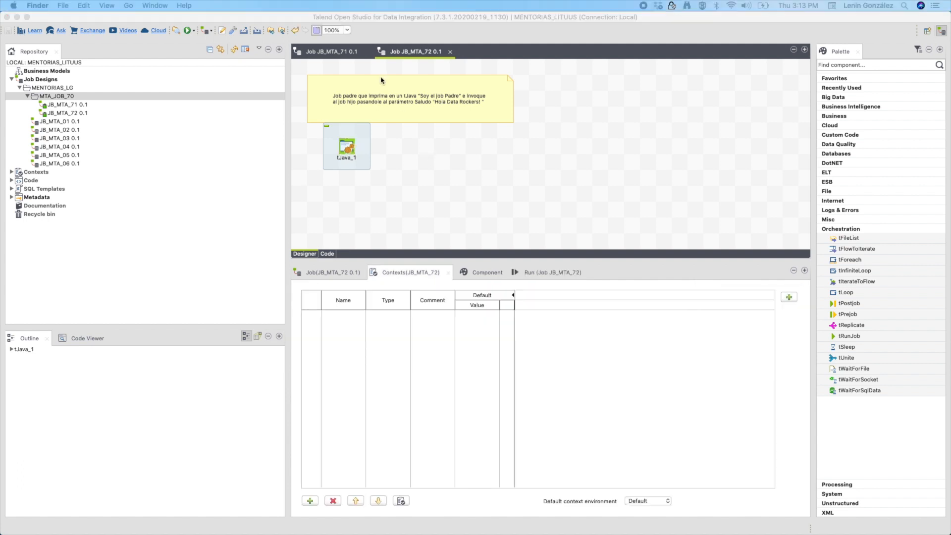
Add a tRunJob component beside tJava_1 in JB_MTA_72 and link tJava_1 to it with a Main row connection
click(415, 147)
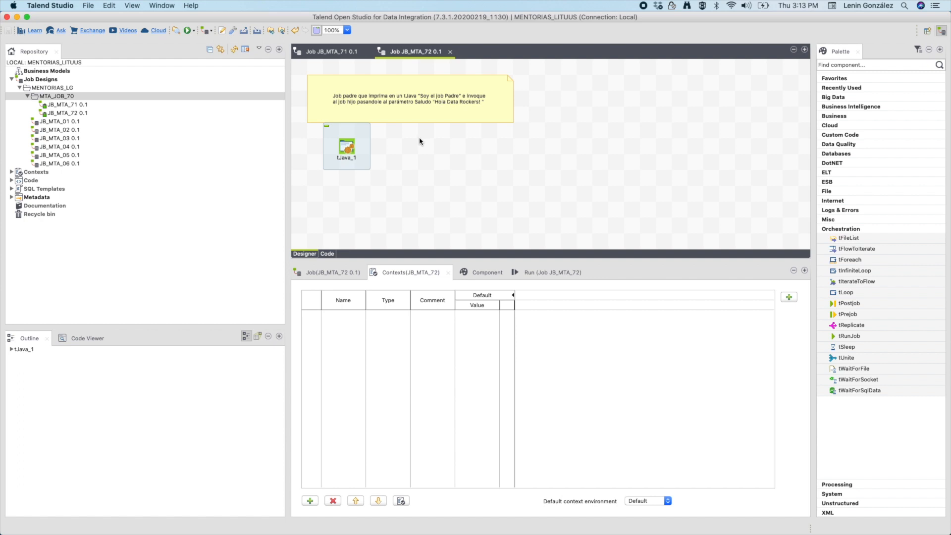
text(trun)
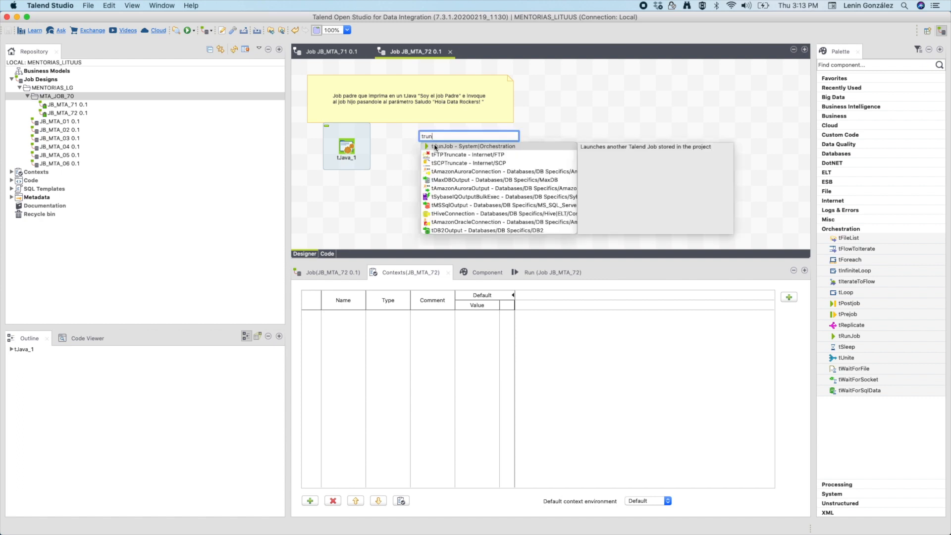
click(435, 146)
double_click(434, 146)
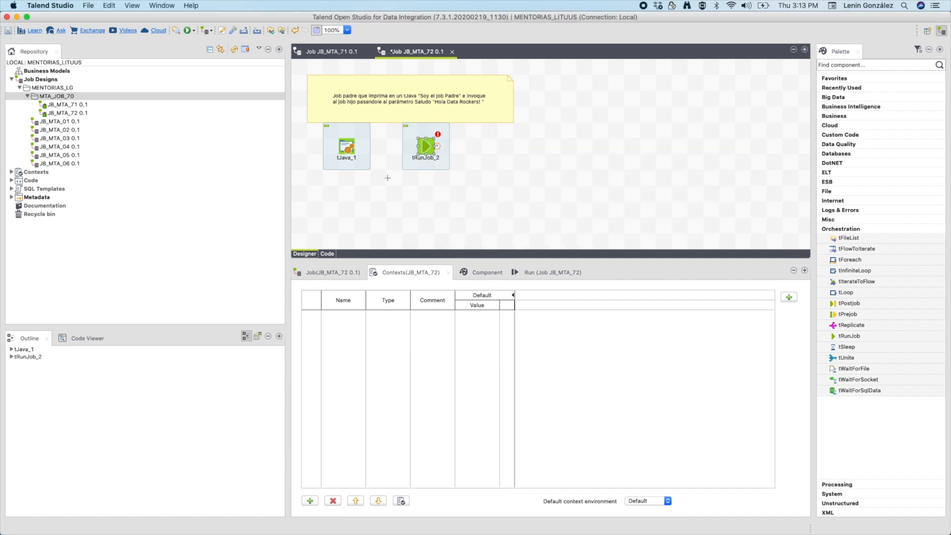
drag(349, 147, 425, 149)
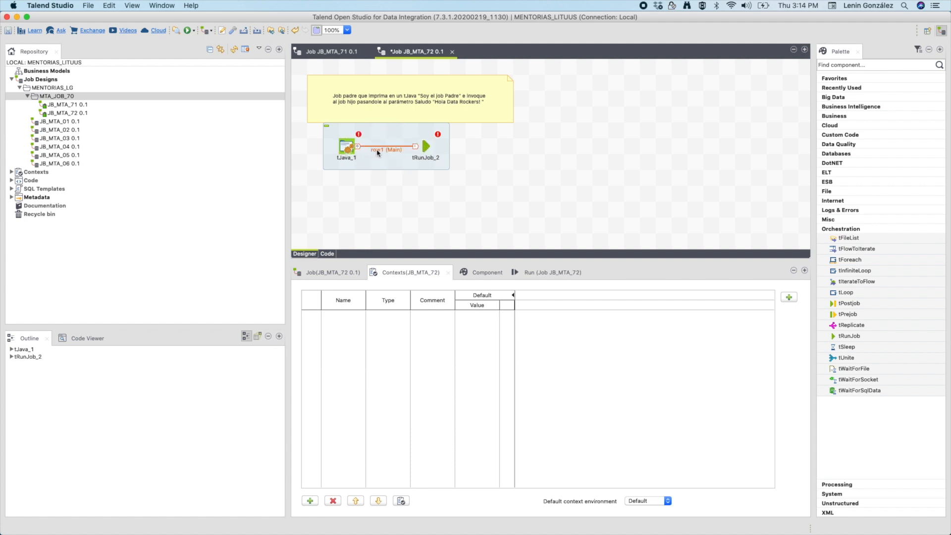
Set JB_MTA_71 from the MTA_JOB_70 folder as the job that tRunJob_2 invokes
click(426, 146)
click(479, 272)
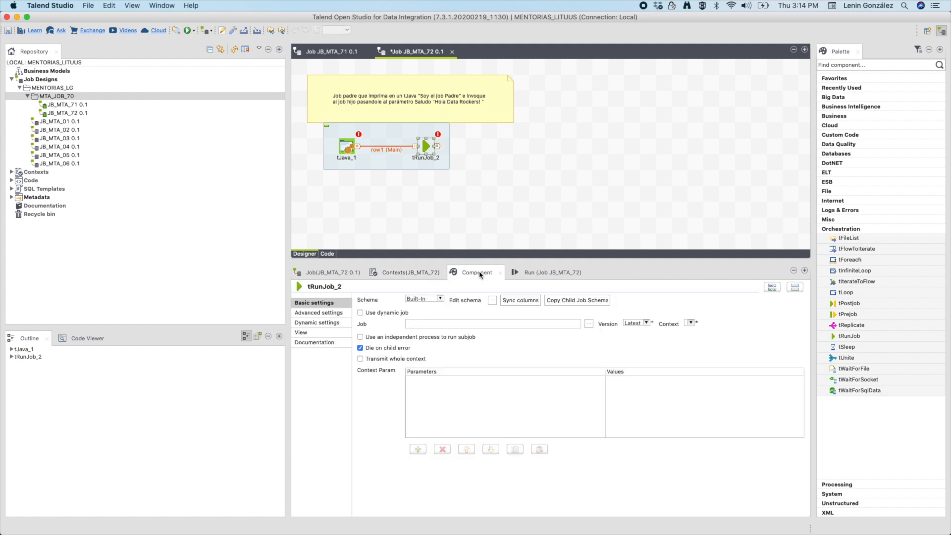
click(588, 324)
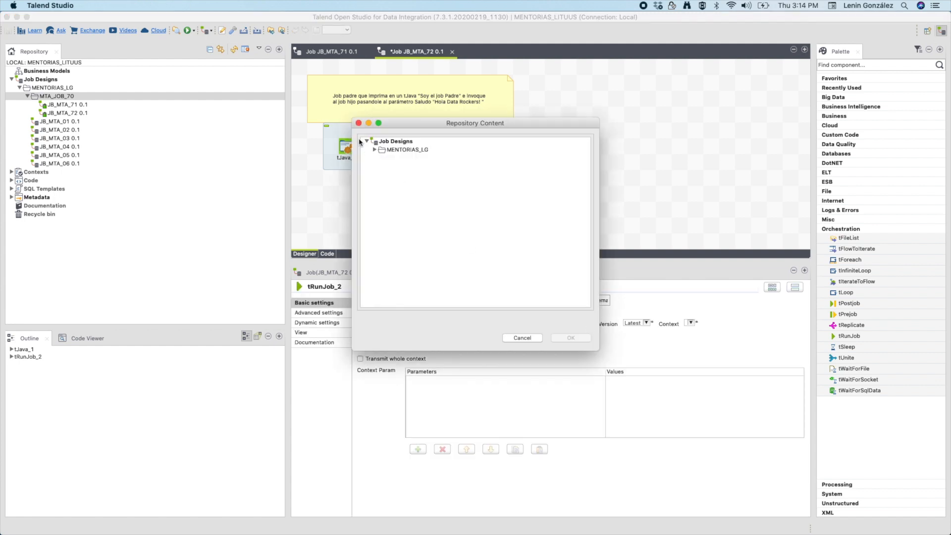
click(375, 150)
click(427, 167)
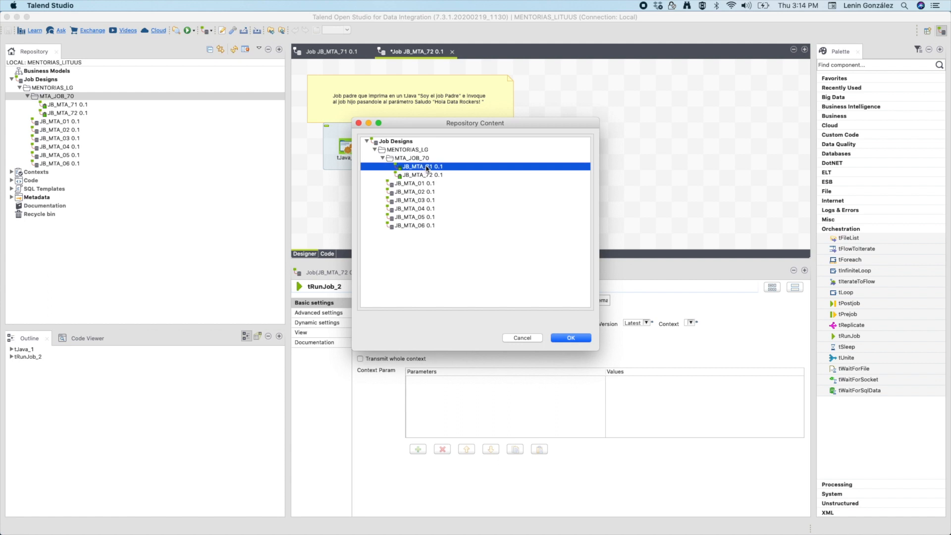
click(570, 338)
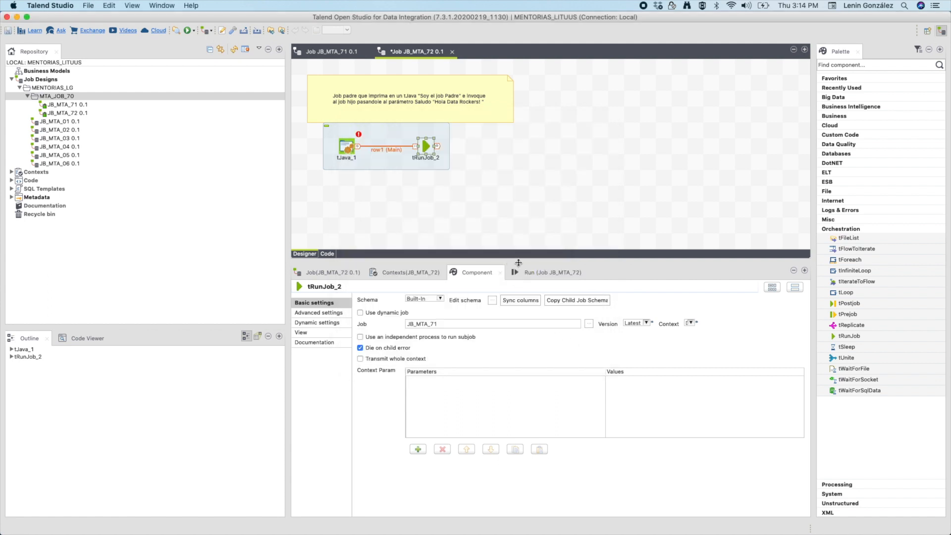
Run the parent job JB_MTA_72 and check the lines the child job prints in the console
click(534, 273)
click(402, 313)
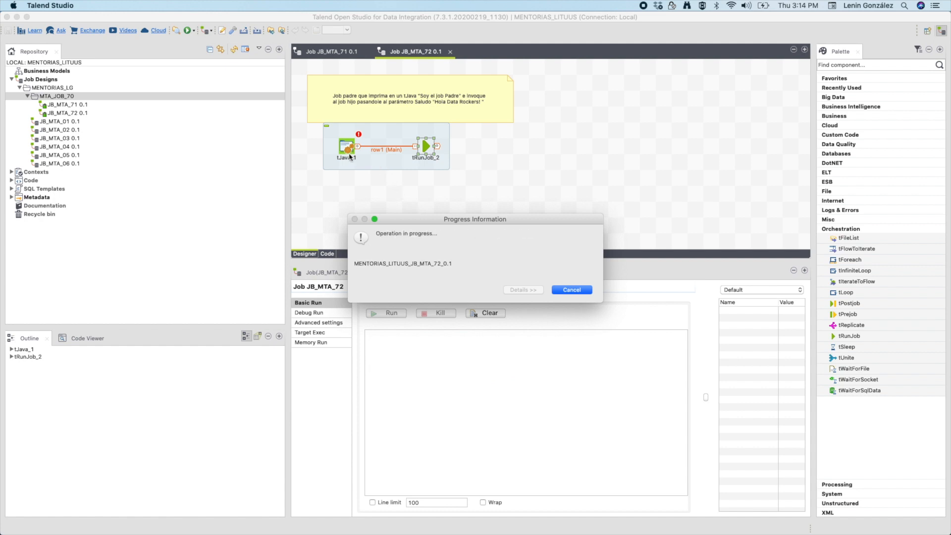
click(523, 322)
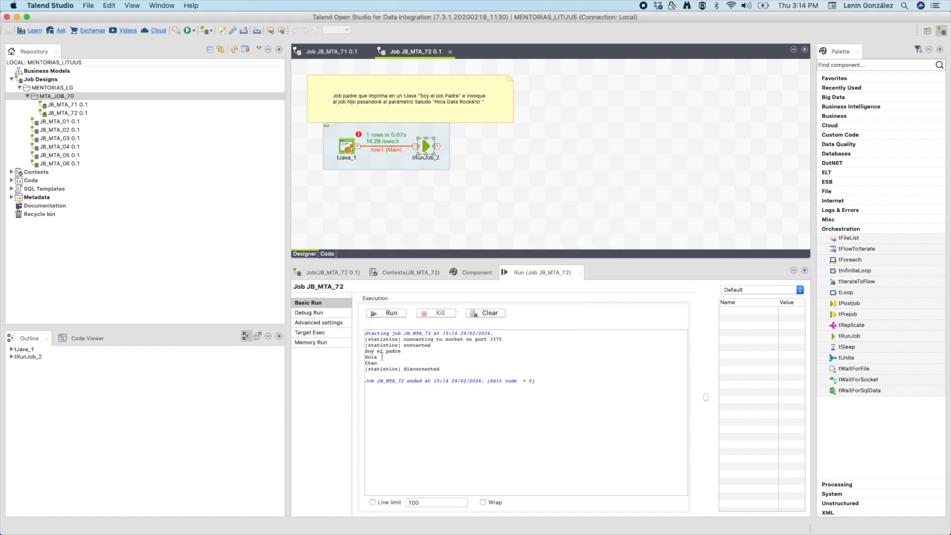
drag(377, 363, 365, 353)
Delete the Main row connection between tJava_1 and tRunJob_2 and run the job with both components unlinked
click(383, 148)
right_click(383, 148)
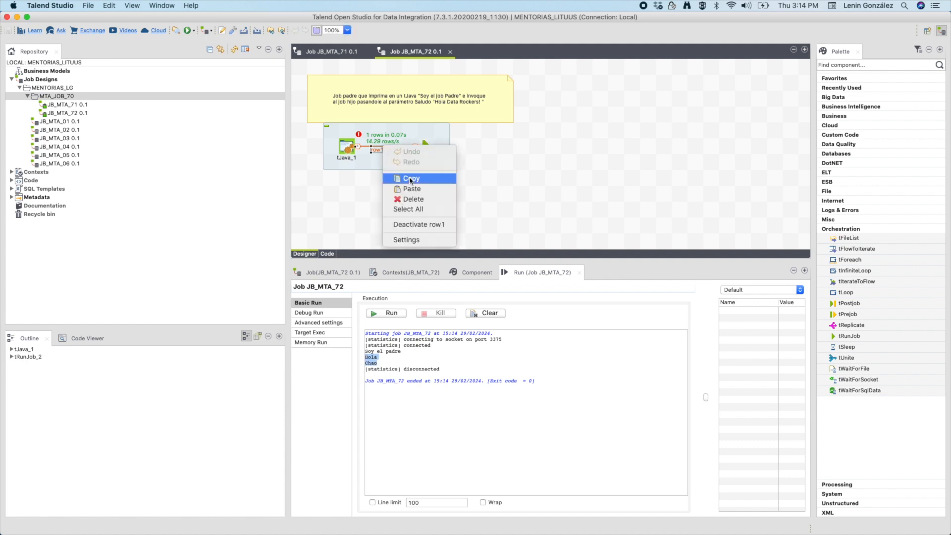
click(419, 201)
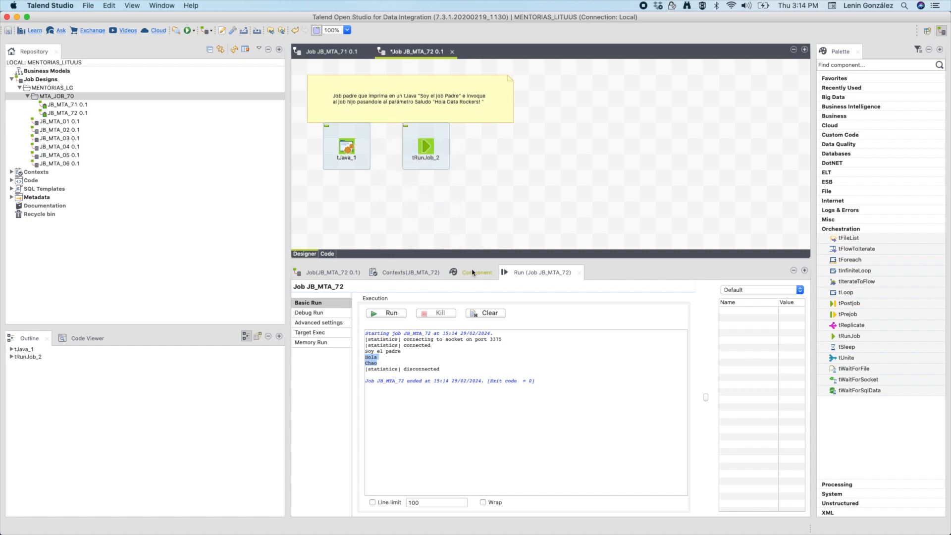
click(385, 316)
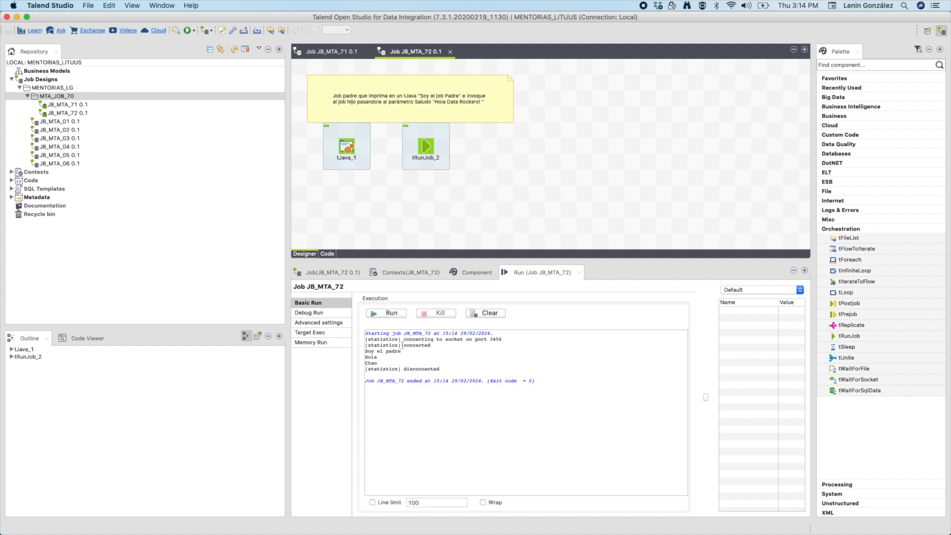
drag(405, 351, 365, 351)
Reconnect tJava_1 to tRunJob_2 with a Main row connection
click(385, 228)
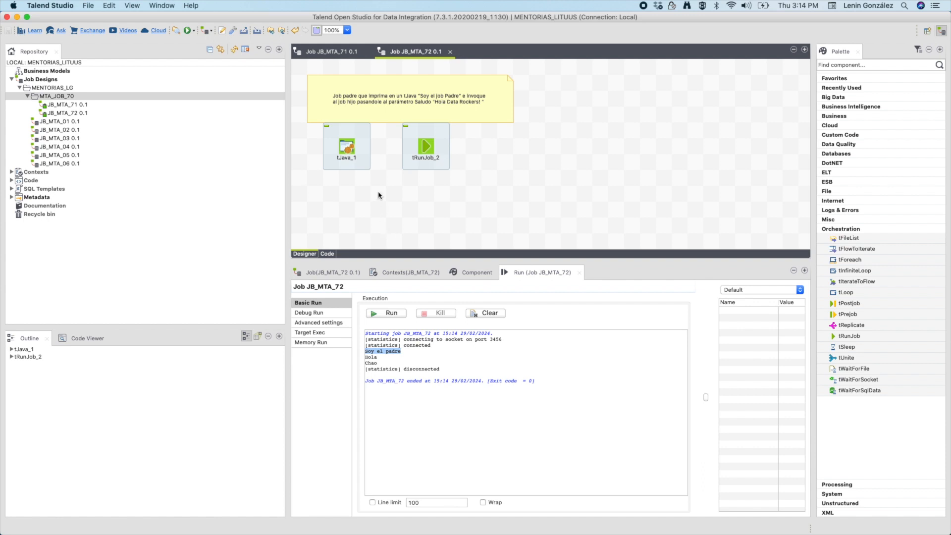
click(353, 147)
drag(362, 153, 429, 158)
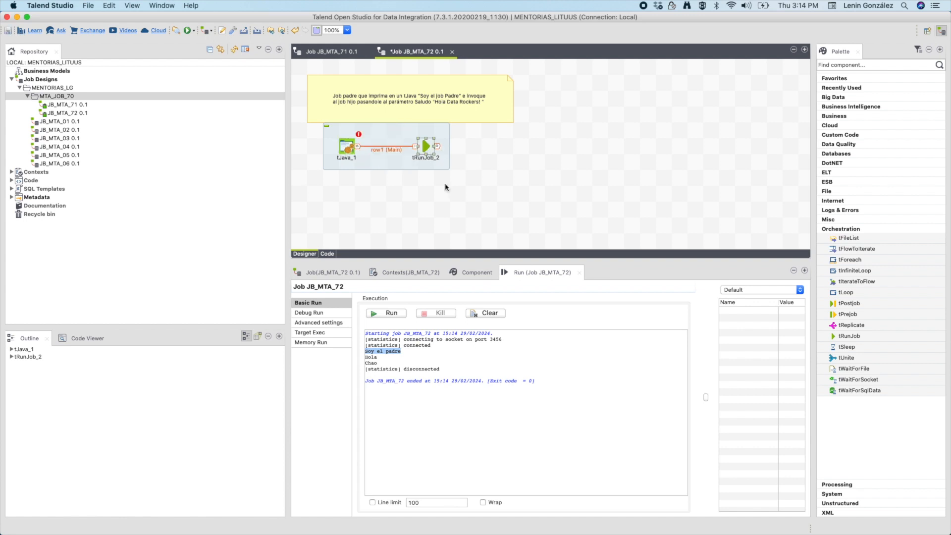
Add the context parameter Saludo with the value "Hola Data Rockers" to tRunJob_2
click(478, 273)
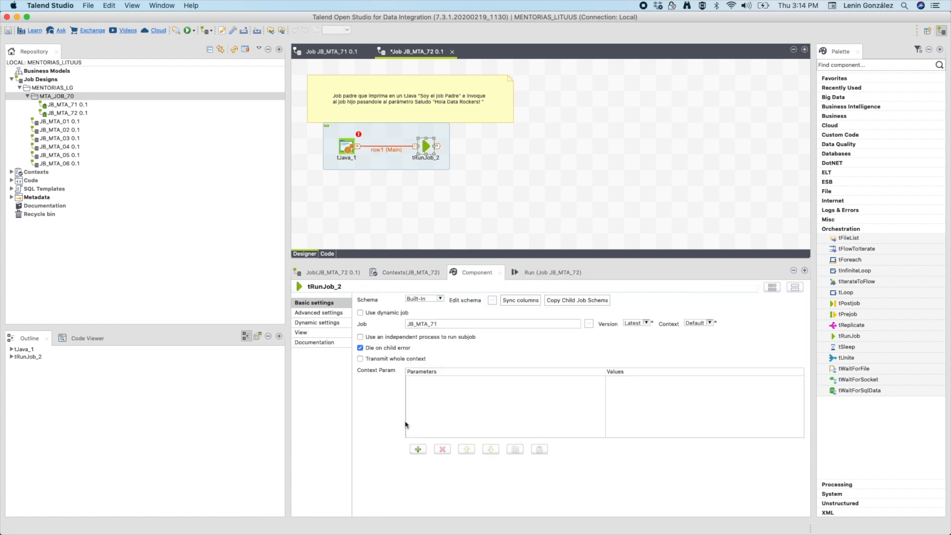
click(419, 451)
click(428, 383)
key(Return)
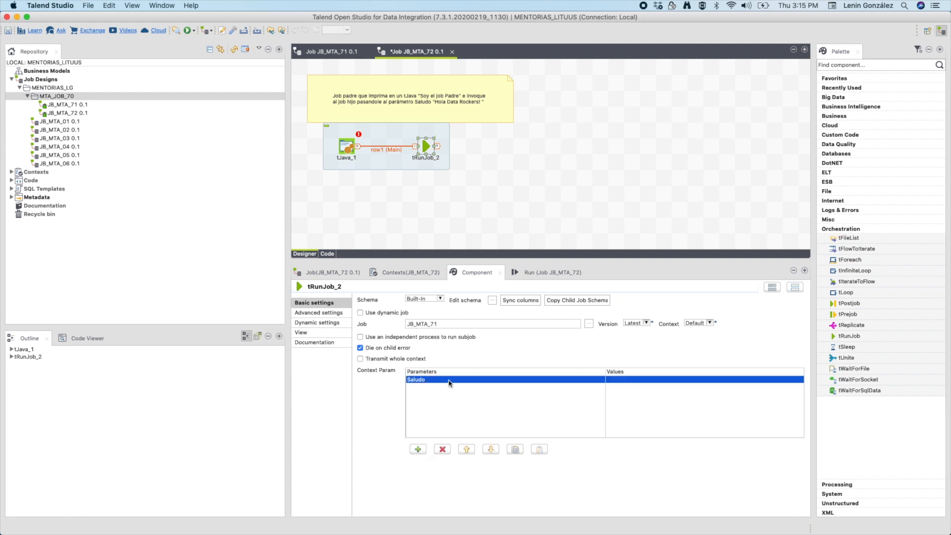
click(624, 382)
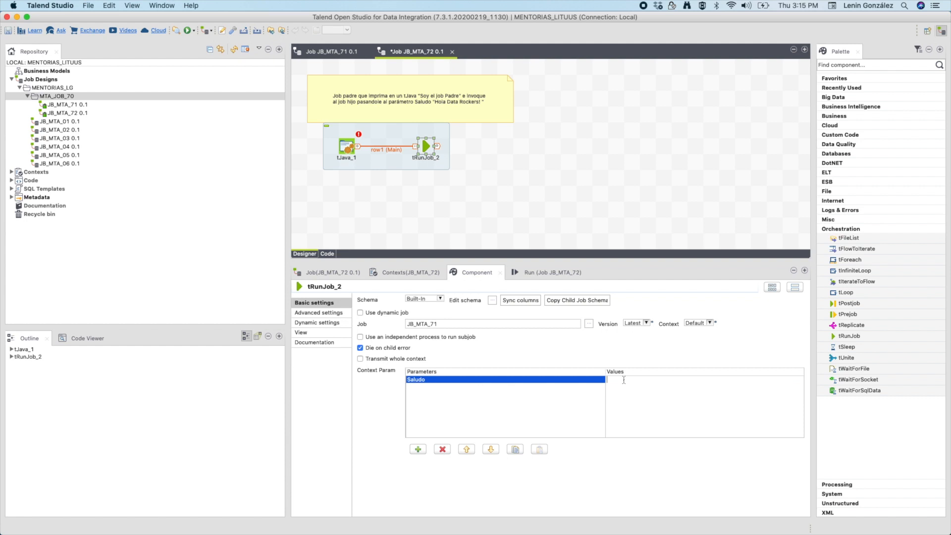
text(Hola Data Rockers)
text("")
Run JB_MTA_72 with the Saludo parameter and check the parent and child lines in the console output
click(567, 274)
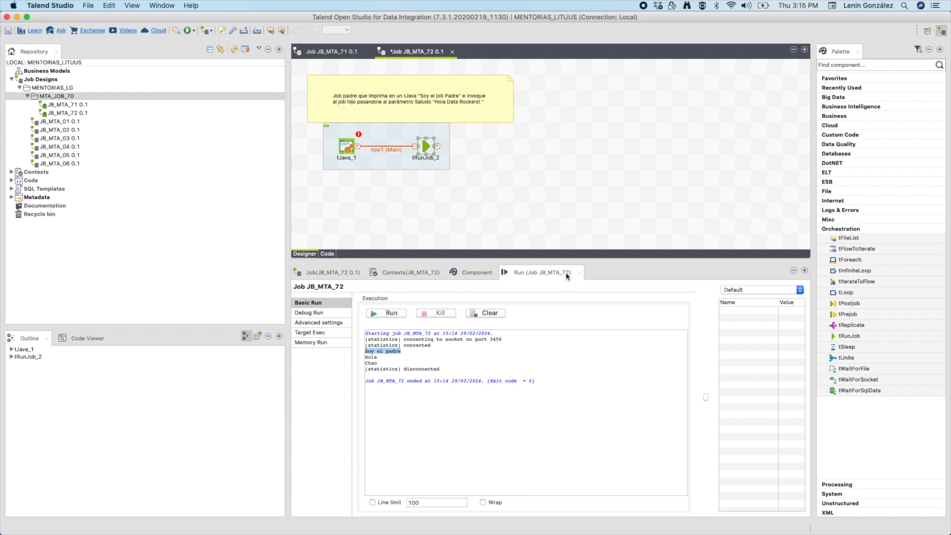
click(396, 314)
click(520, 322)
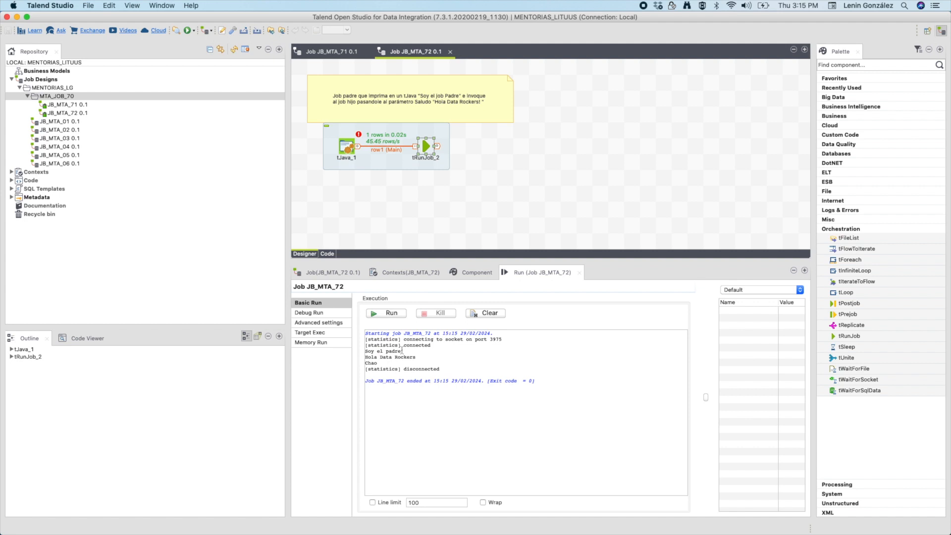
drag(402, 350, 366, 345)
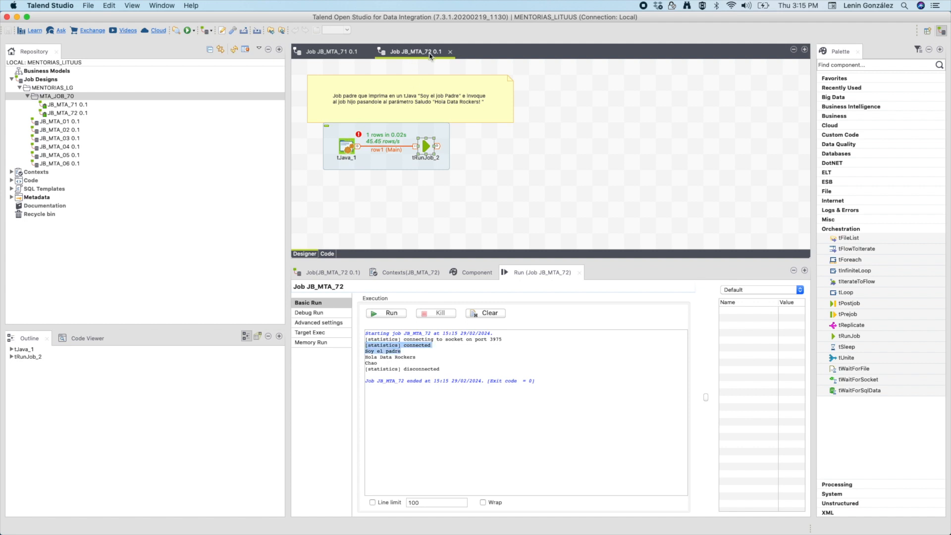
drag(423, 362, 362, 357)
Open the child job from tRunJob_2 and examine the default values of its context variables
click(429, 145)
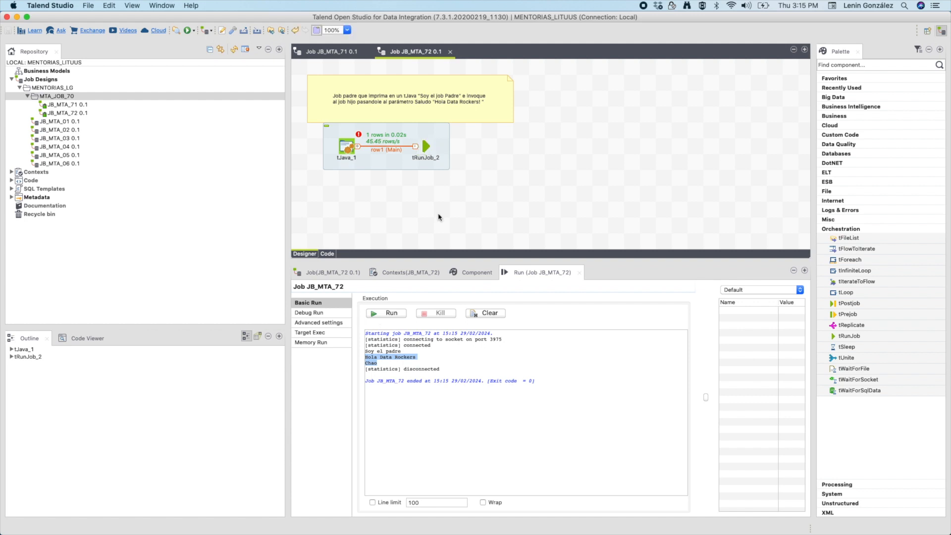
click(427, 146)
double_click(427, 146)
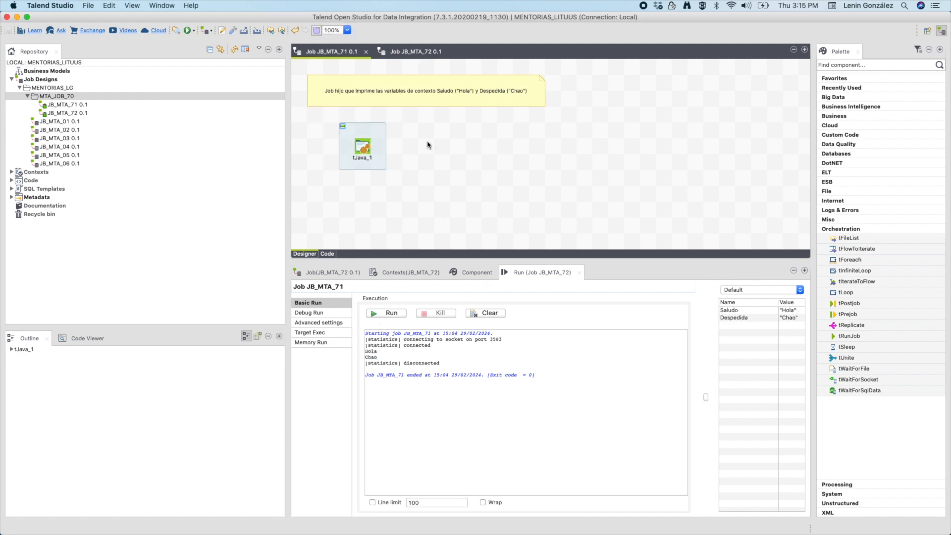
click(413, 273)
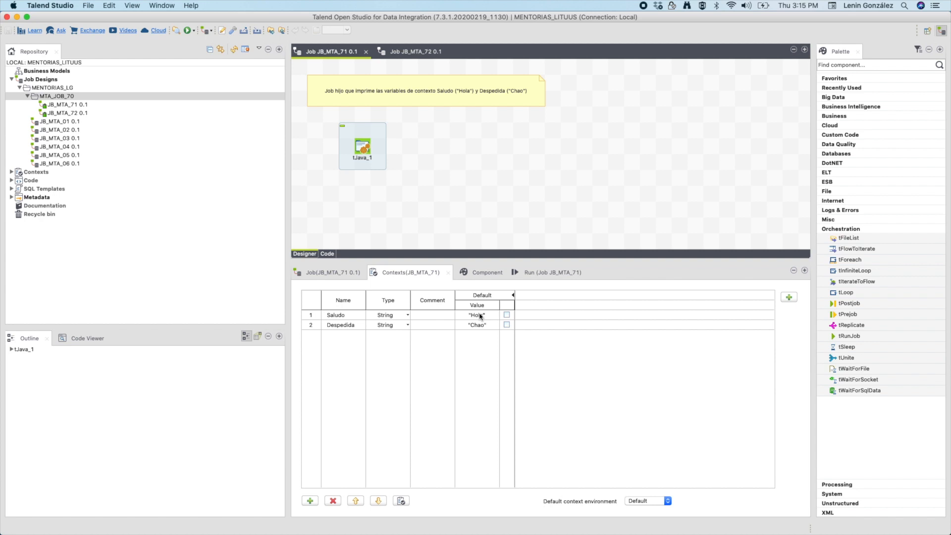
Return to JB_MTA_72 and add the context parameter Despedida with the value "Chao Data Rockers" to tRunJob_2
click(401, 54)
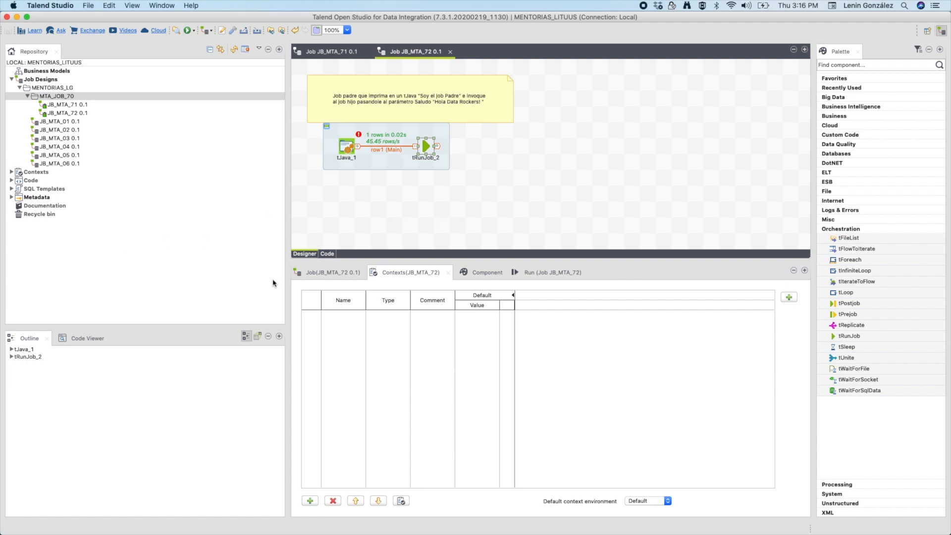
click(479, 273)
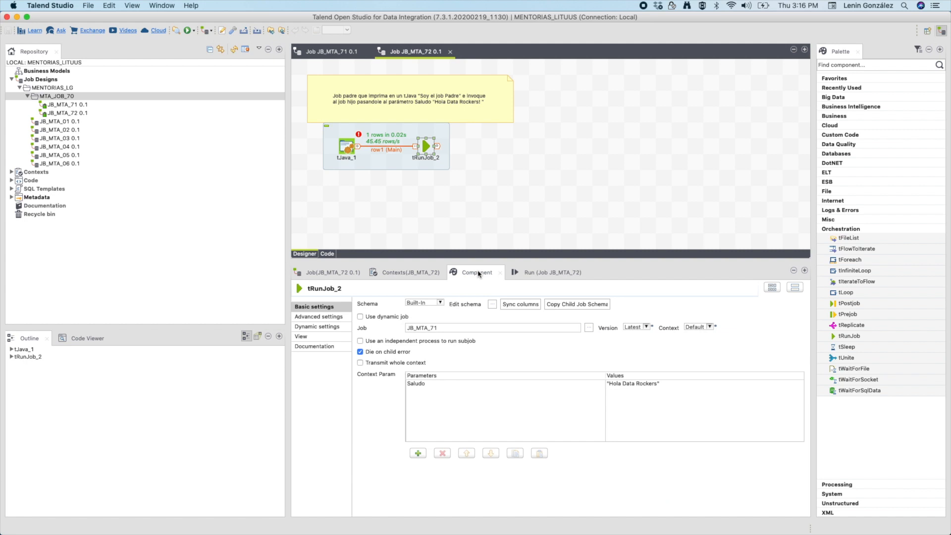
click(418, 453)
click(424, 391)
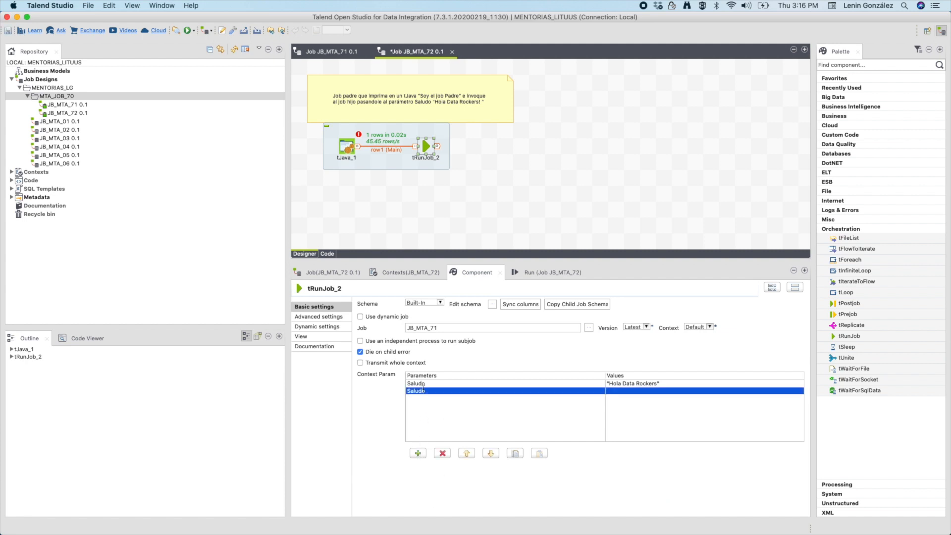
click(629, 391)
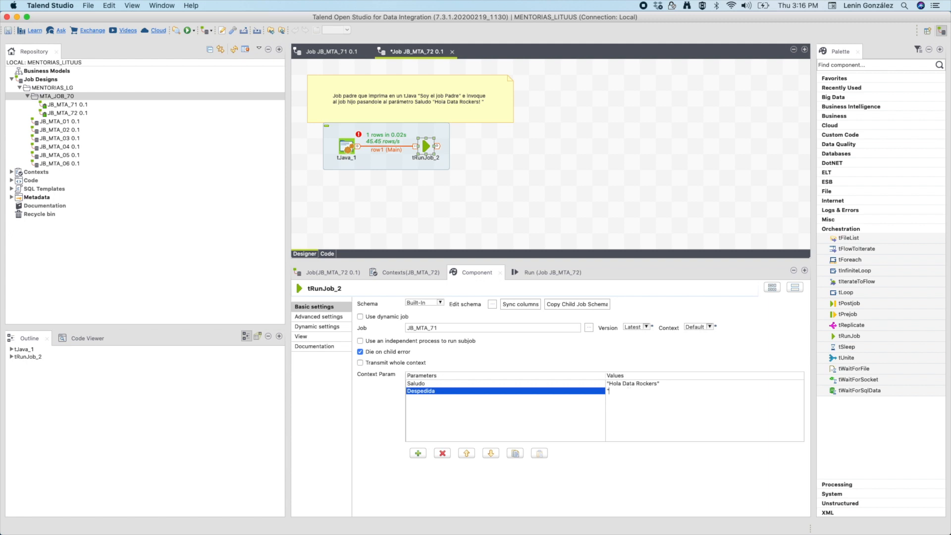
text(")
text(Hola Data Rockers)
double_click(616, 390)
text(Chao)
Run JB_MTA_72 with both context parameters and check the greeting and farewell lines in the console
click(544, 271)
click(394, 315)
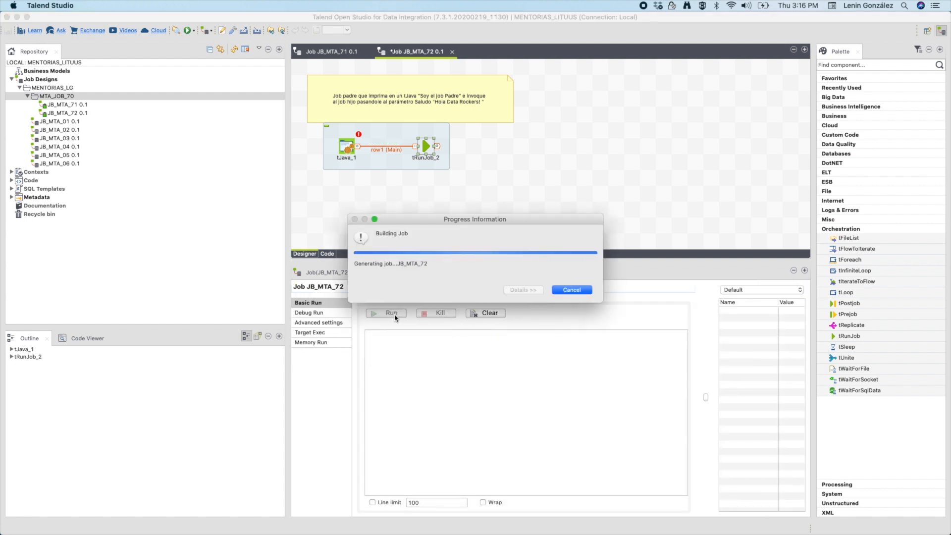
click(522, 321)
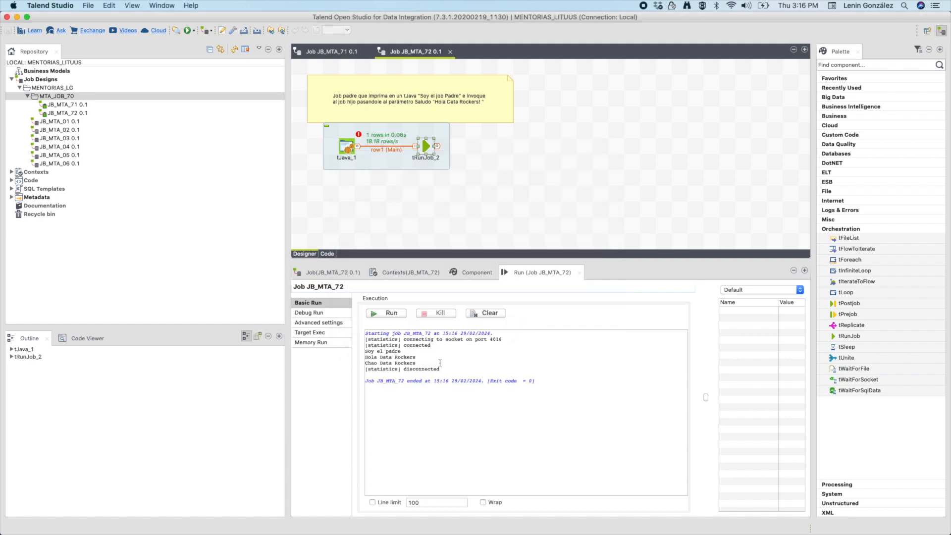
drag(441, 363, 362, 357)
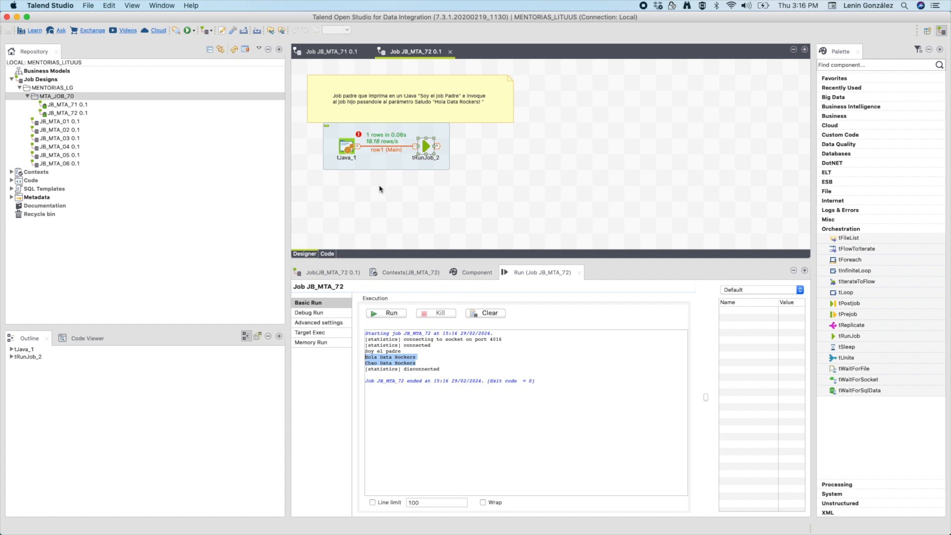
Replace the Main connection between tJava_1 and tRunJob_2 with an OnComponentOk trigger and move tRunJob_2 slightly farther from tJava_1
click(378, 151)
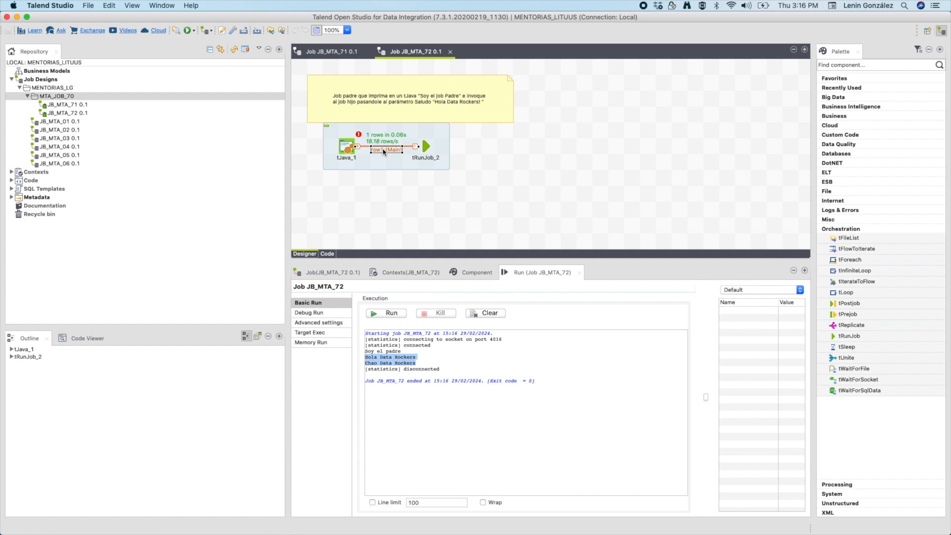
click(343, 153)
click(425, 150)
click(393, 150)
right_click(390, 151)
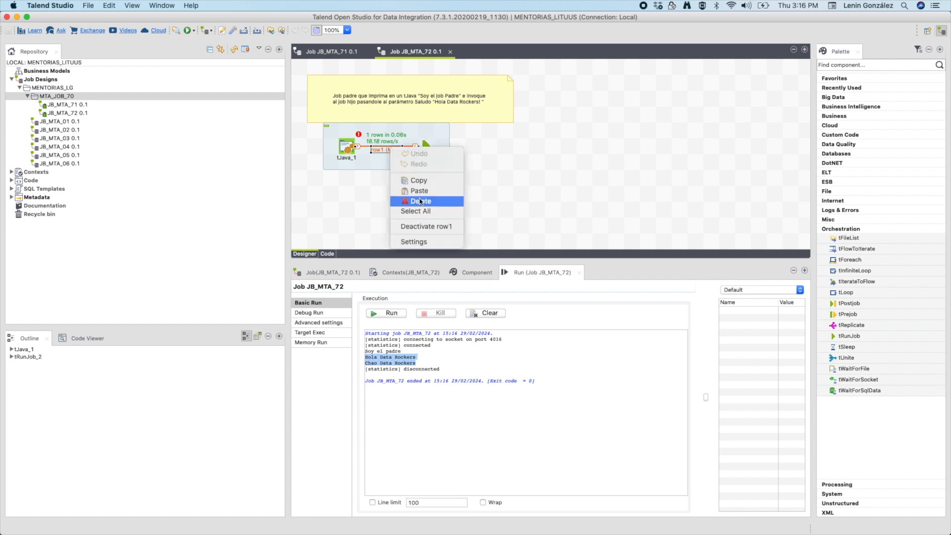
click(420, 201)
right_click(352, 145)
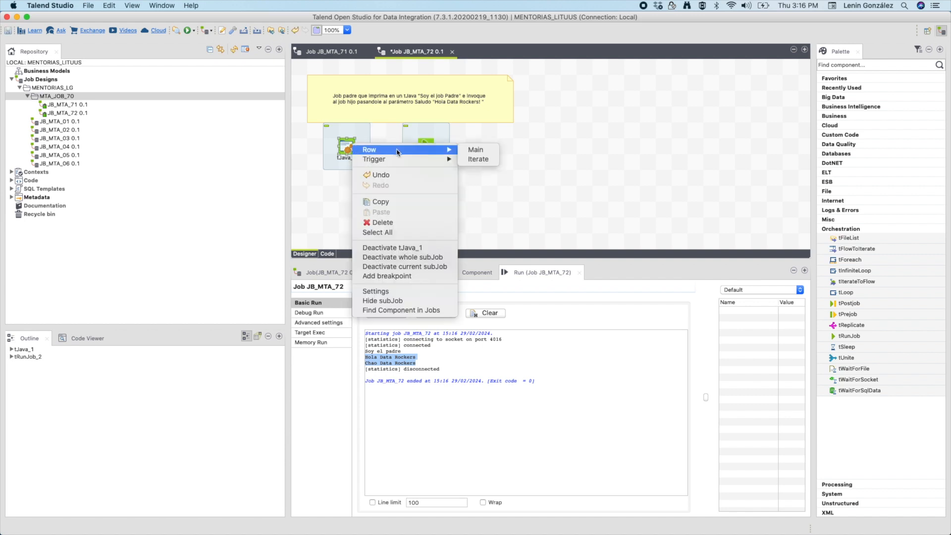
mouse_move(410, 160)
click(496, 193)
click(425, 146)
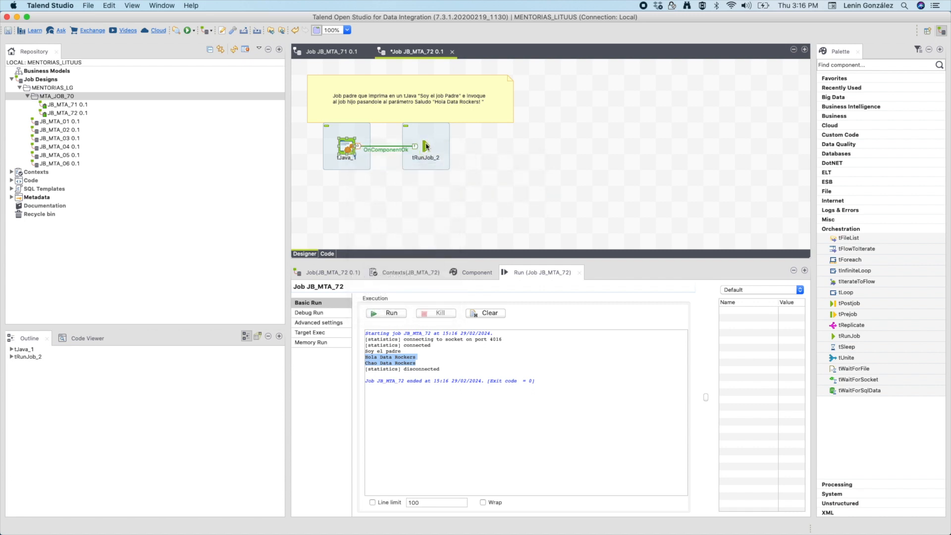
drag(425, 146, 456, 146)
click(523, 189)
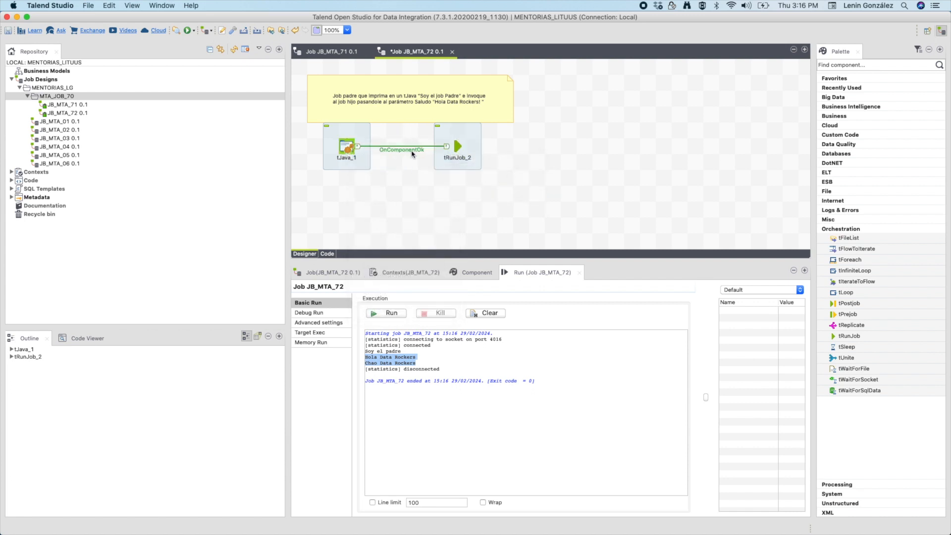
Rename the tRunJob_2 component with the name of the child job it calls, JB_MTA_71
click(350, 150)
click(456, 153)
click(474, 272)
drag(438, 323, 407, 323)
key(super+c)
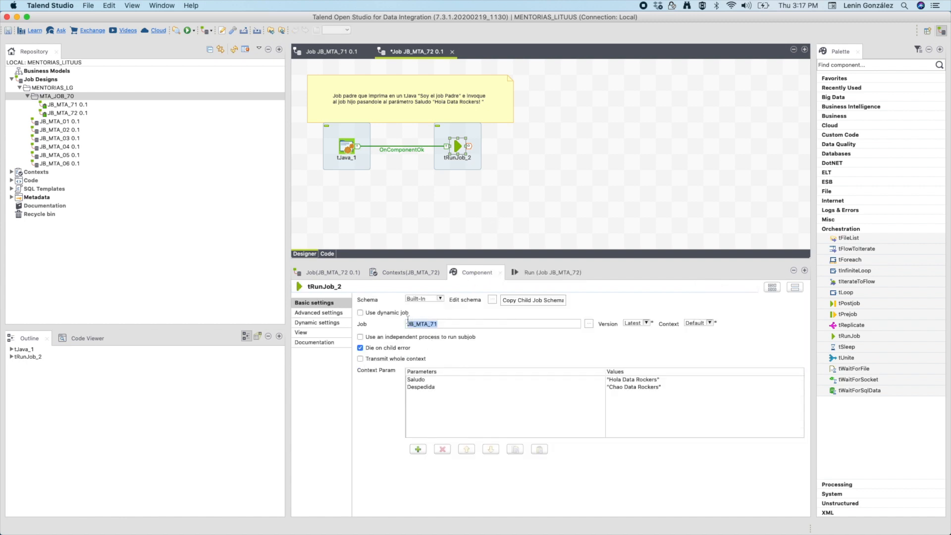
click(472, 201)
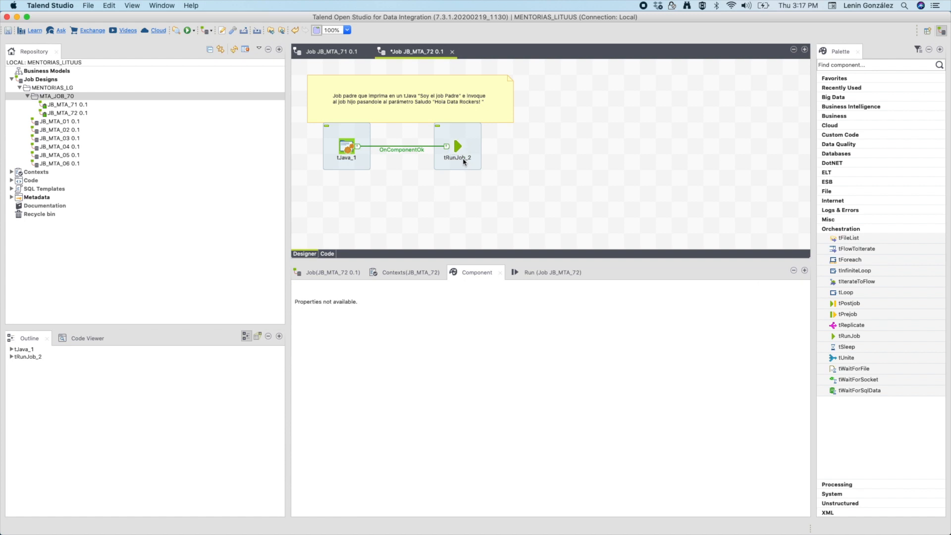
click(452, 158)
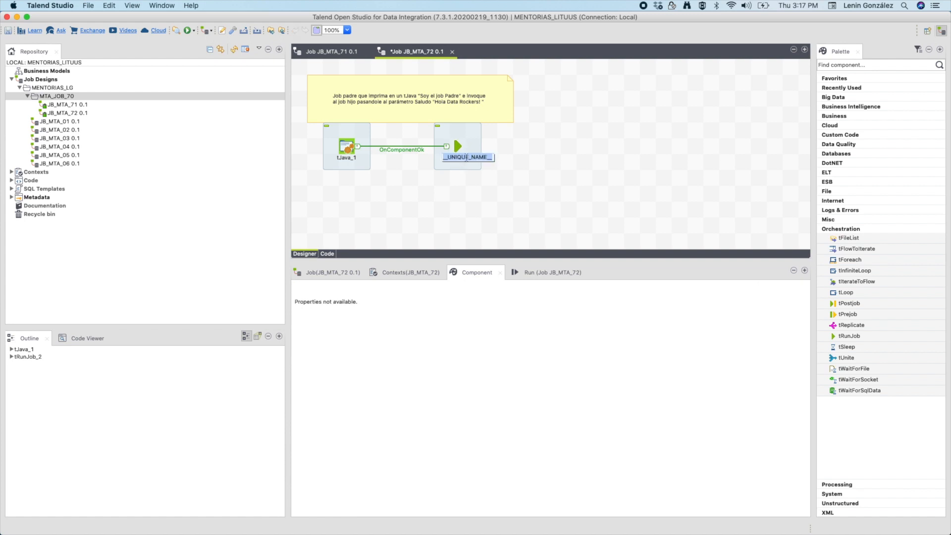
key(super+v)
click(524, 173)
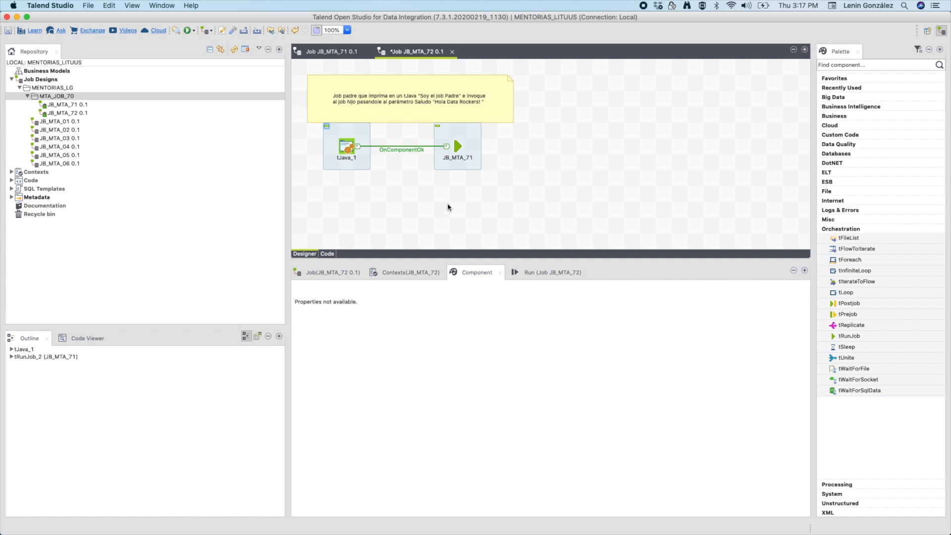
Add two String context variables named Saludo and despedida to JB_MTA_72
click(403, 272)
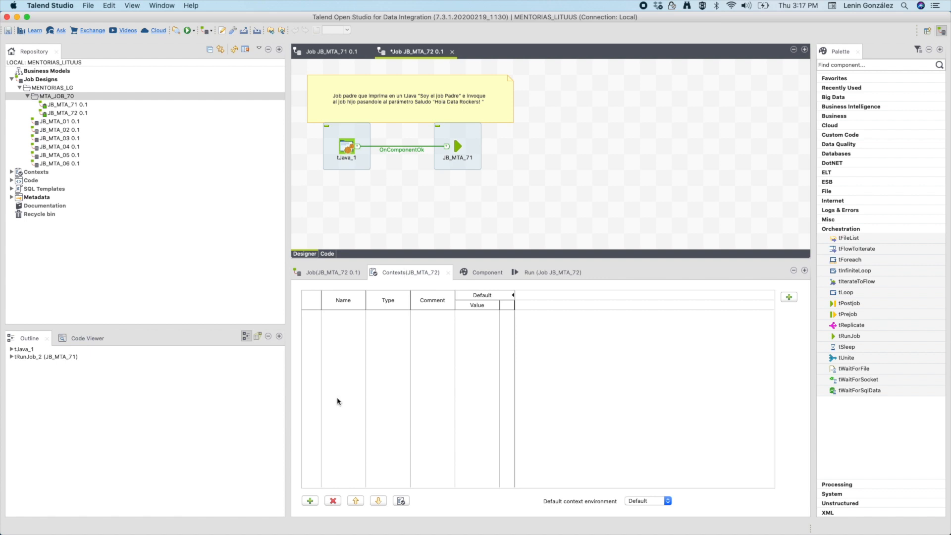
click(309, 501)
click(309, 500)
click(338, 323)
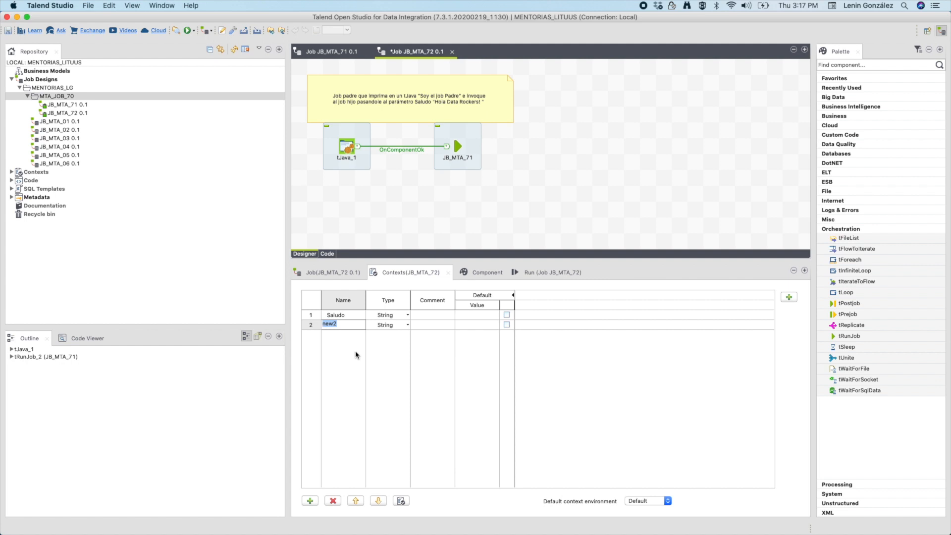
text(despedida)
Set the default values of Saludo to "Hola Data Rockers" and of despedida to "Chao Data Rockers"
click(472, 313)
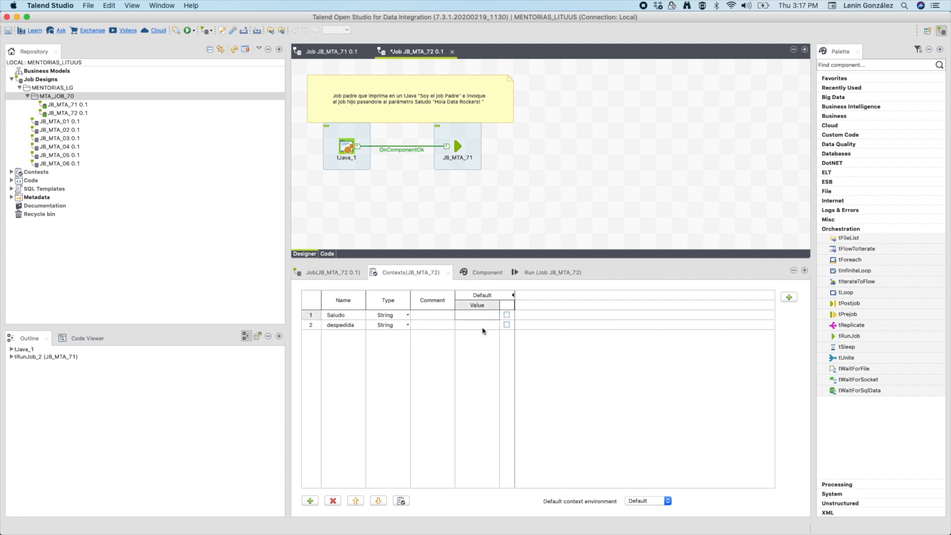
text("JB_MTA_71)
key(BackSpace)
key(BackSpace)
key(BackSpace)
key(BackSpace)
key(BackSpace)
key(BackSpace)
key(BackSpace)
key(BackSpace)
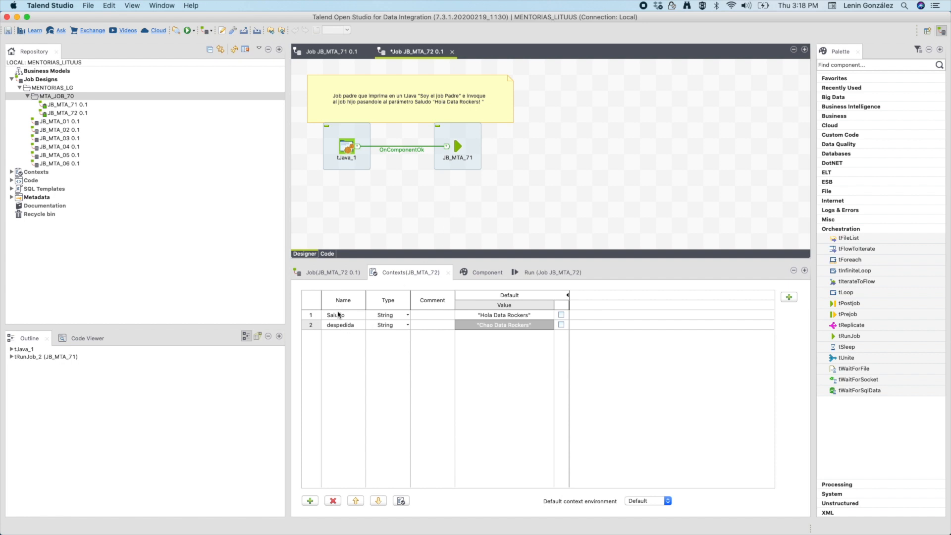
Set the Saludo context parameter of the JB_MTA_71 component to context.Saludo
click(477, 275)
click(461, 145)
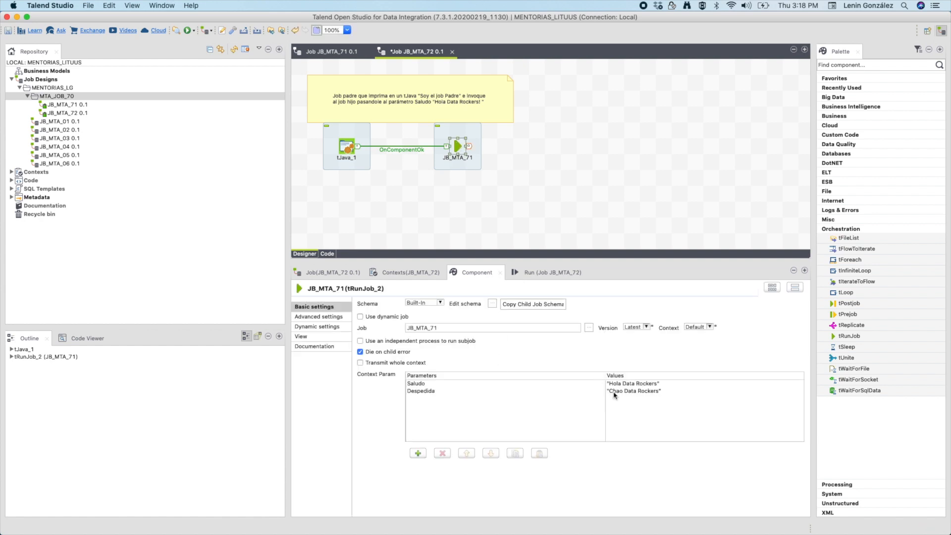
click(674, 385)
click(666, 385)
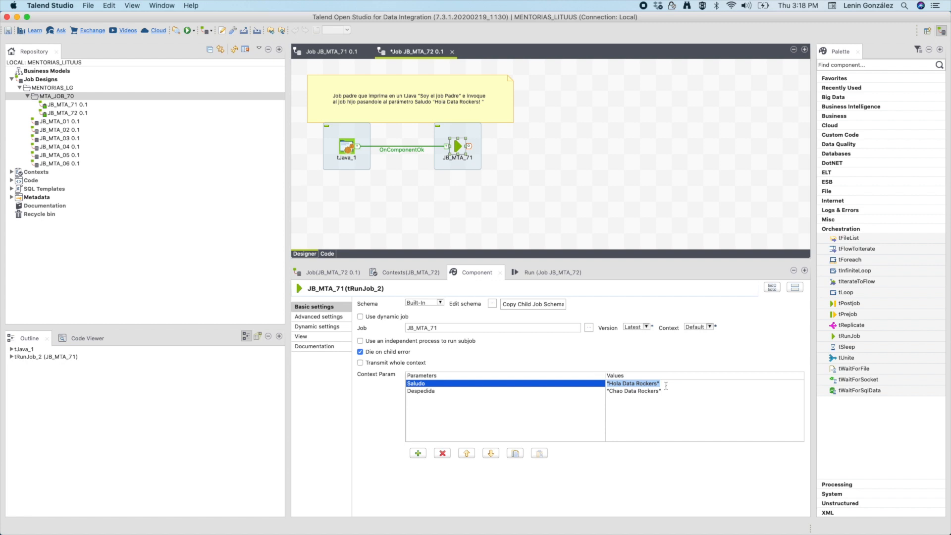
text(context.)
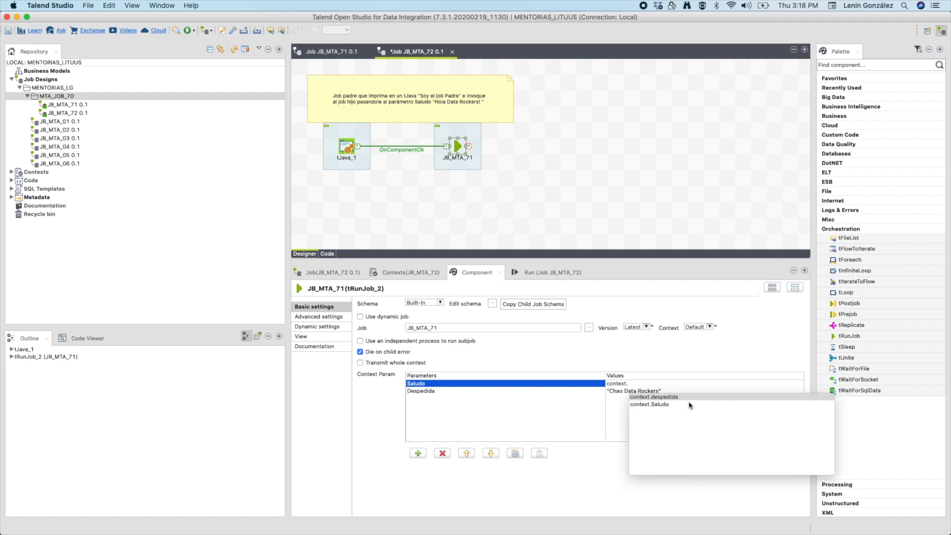
double_click(658, 399)
Set the Despedida context parameter of the JB_MTA_71 component to context.despedida
click(656, 391)
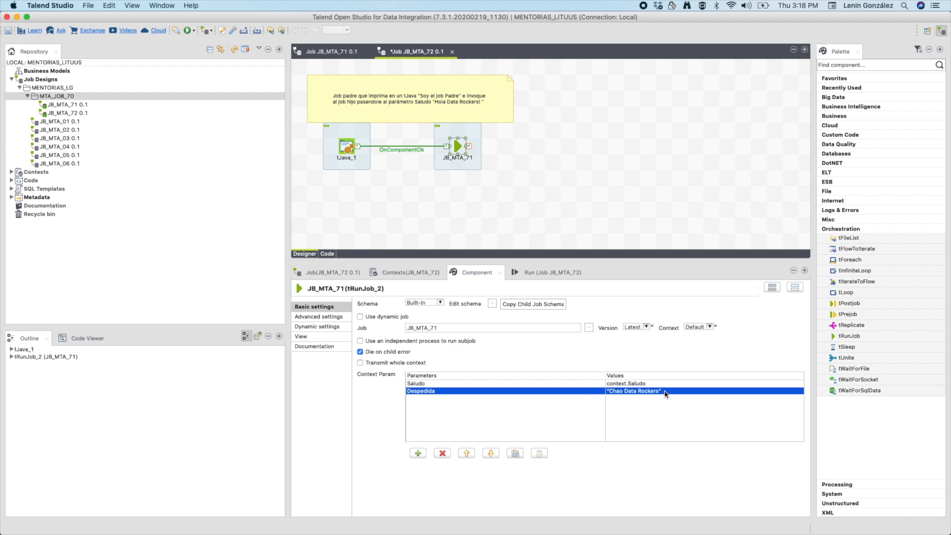
click(665, 392)
text(context.)
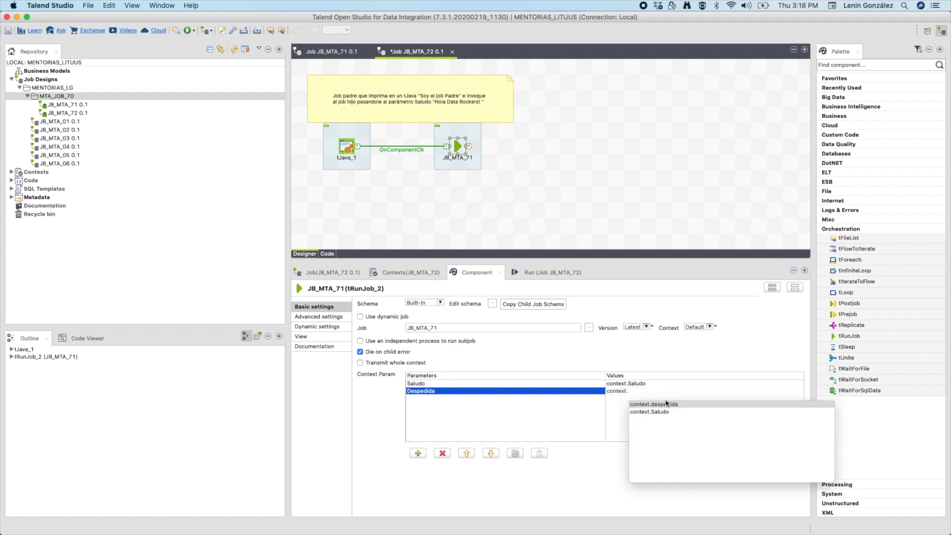
double_click(671, 408)
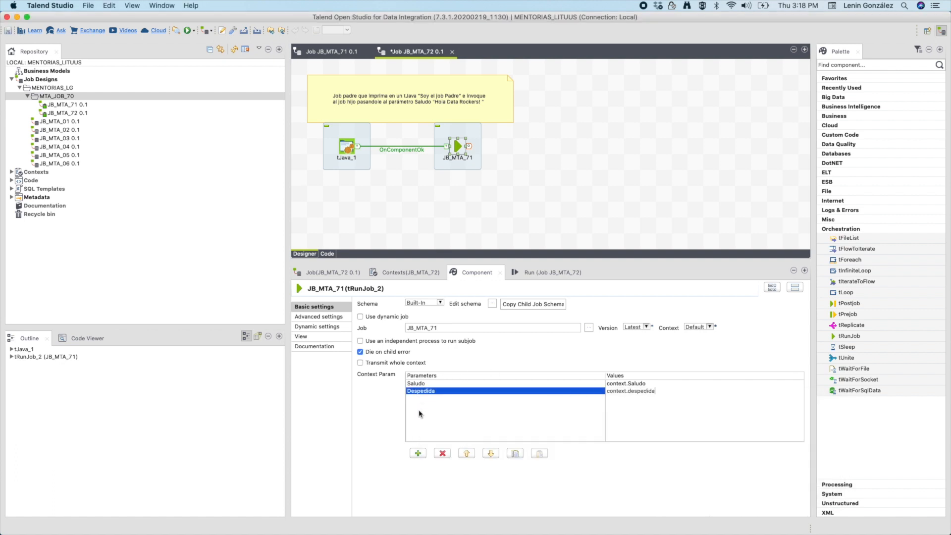
click(524, 252)
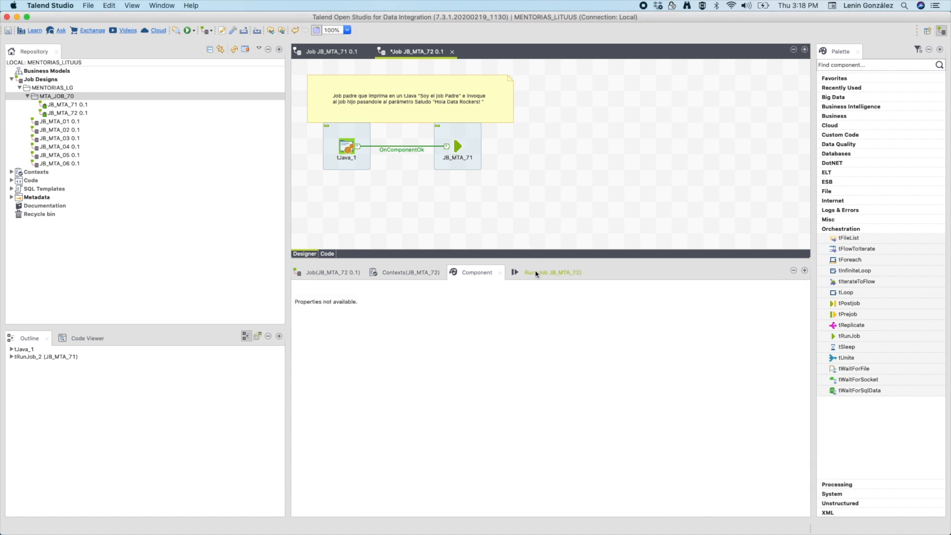
Run JB_MTA_72 with the parameters taken from its context and check the greeting and farewell lines in the console
click(536, 273)
click(383, 314)
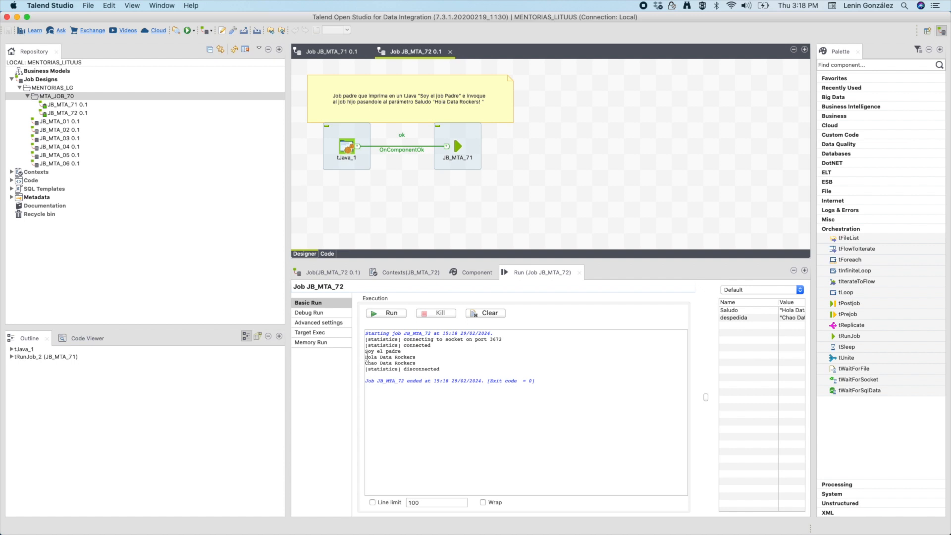
mouse_move(366, 356)
mouse_down()
mouse_move(410, 357)
mouse_move(365, 363)
mouse_up()
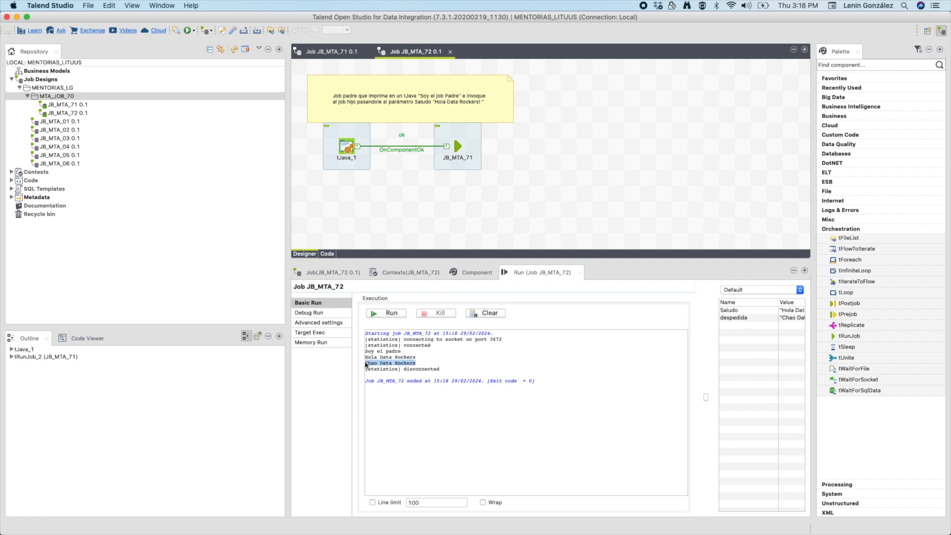
Enable Transmit whole context on the JB_MTA_71 component and remove its Saludo and Despedida context parameters
click(401, 272)
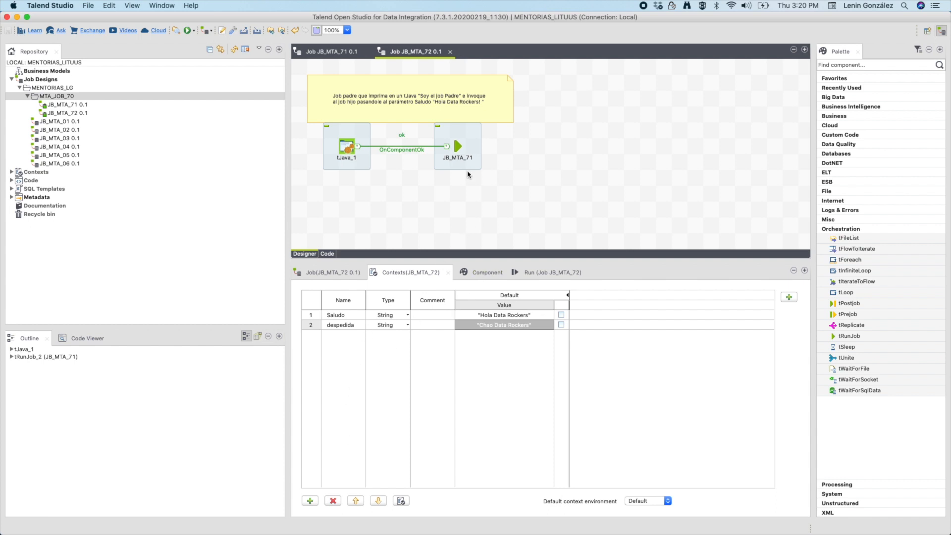
click(458, 147)
click(480, 272)
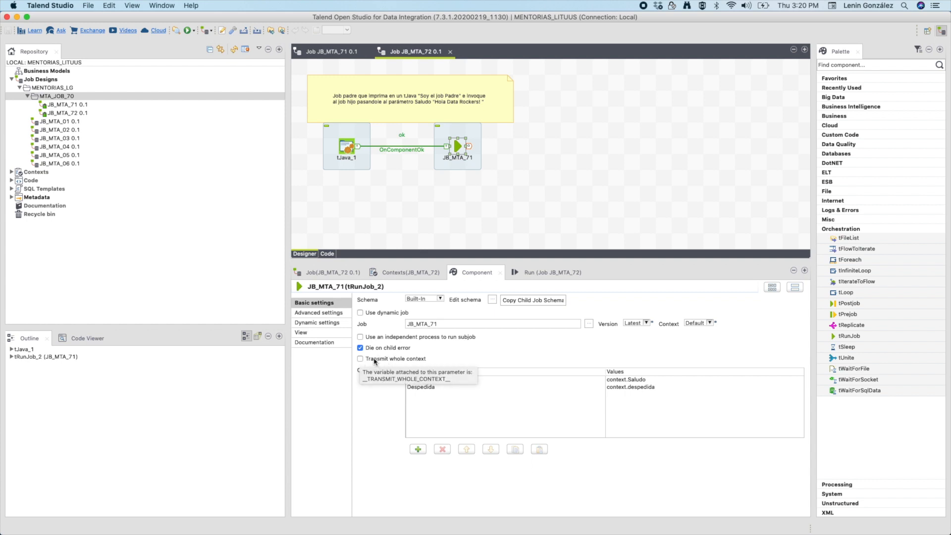
click(360, 358)
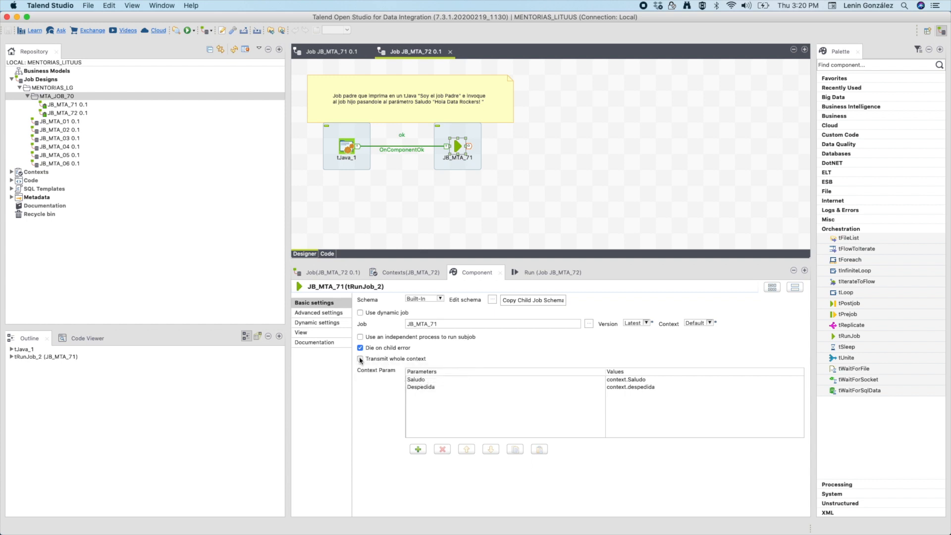
click(420, 380)
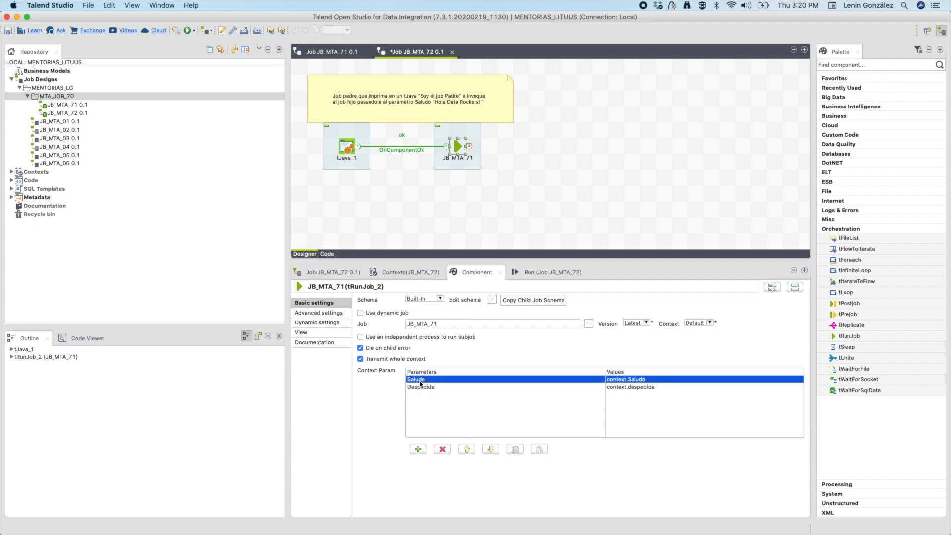
click(443, 450)
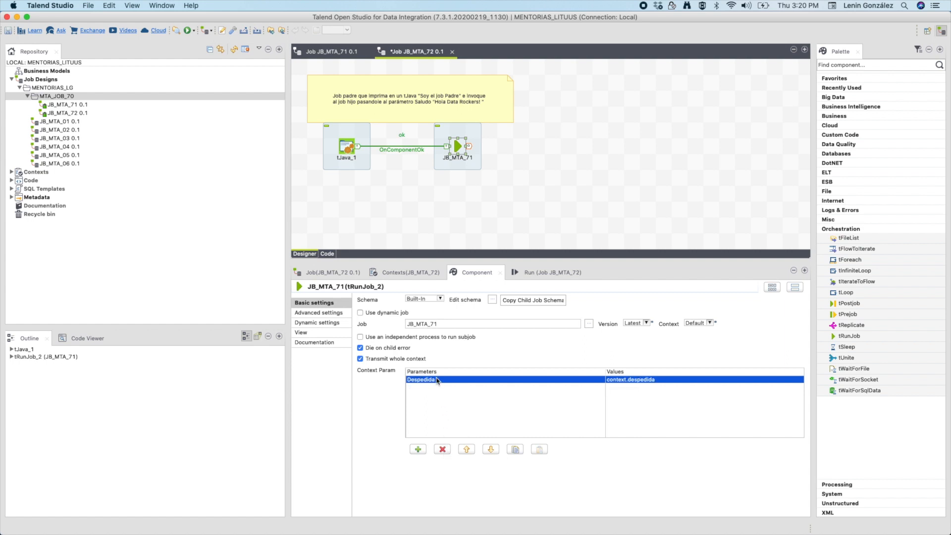
click(443, 450)
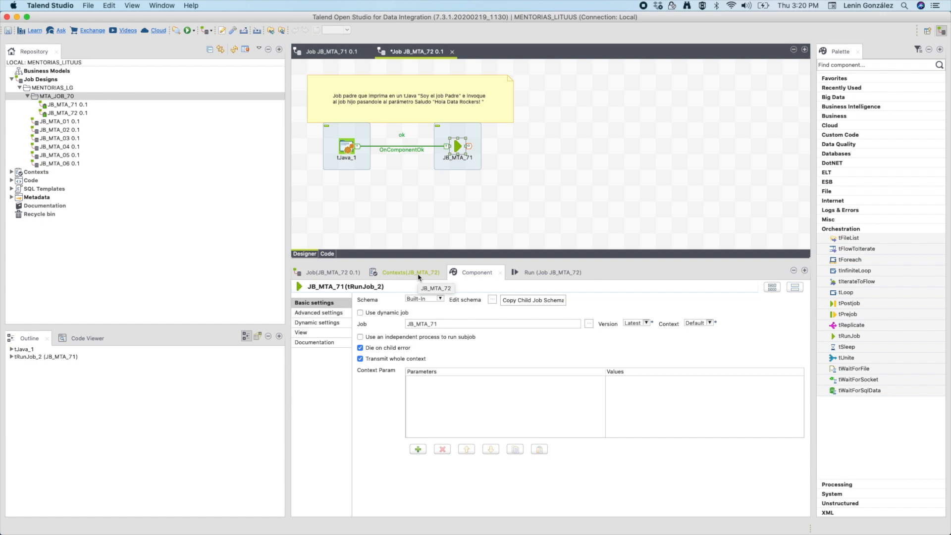
Run JB_MTA_72 with the whole context transmitted and compare the console output with the parent job's context variables
click(537, 273)
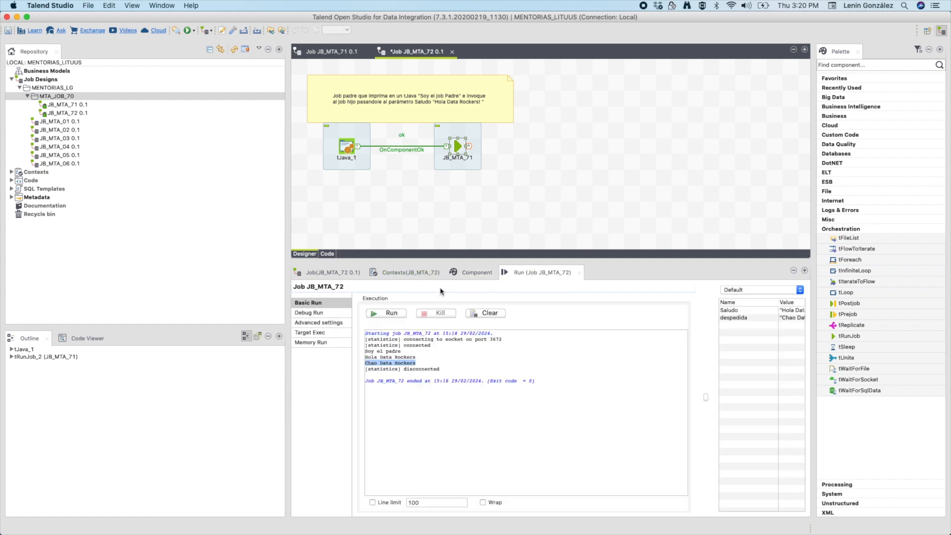
click(391, 313)
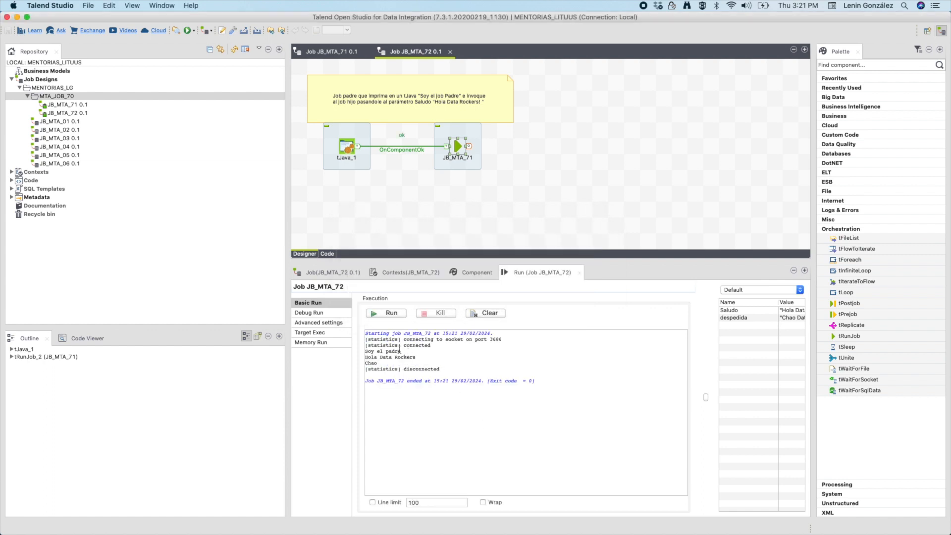
drag(417, 357, 364, 357)
click(410, 272)
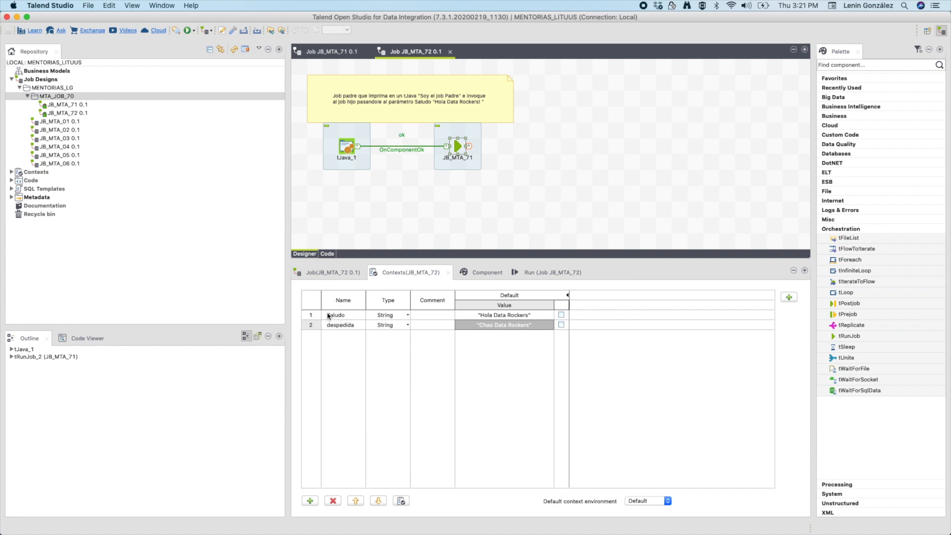
Add the context parameter Despedida with the value "Despedida Manual" to the JB_MTA_71 component
click(478, 272)
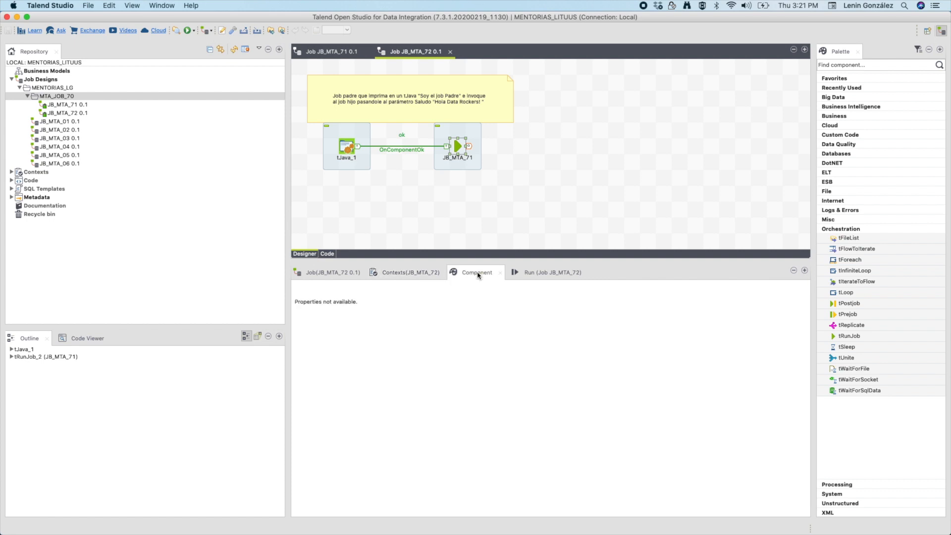
click(458, 146)
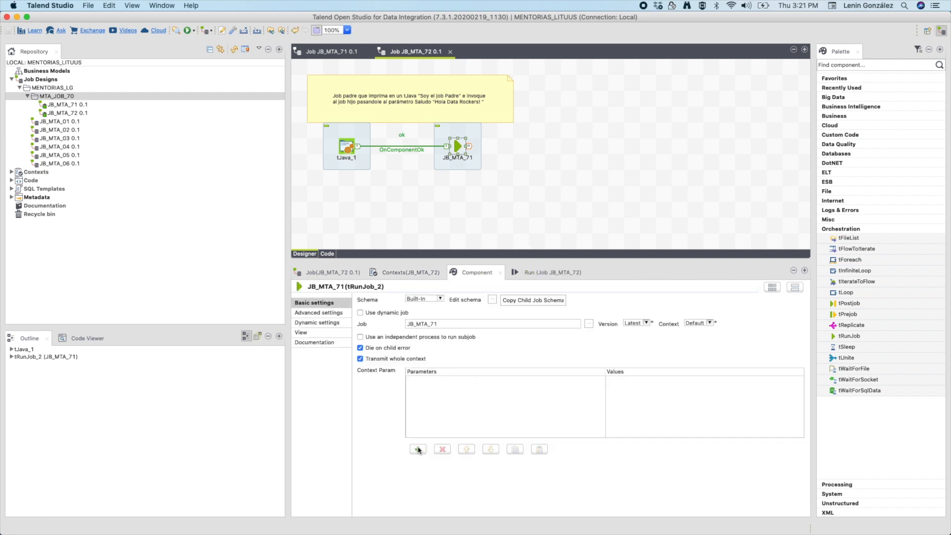
click(418, 450)
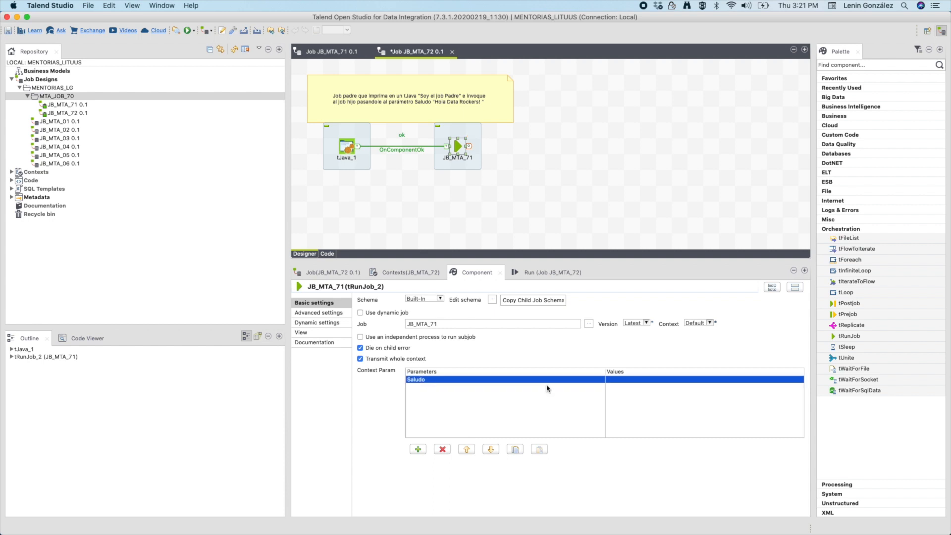
click(598, 380)
click(600, 380)
click(601, 379)
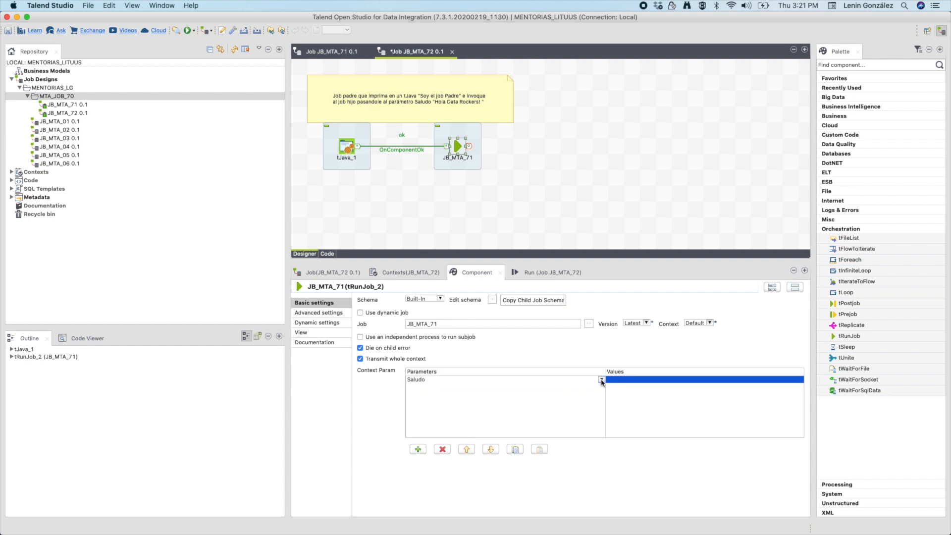
Run JB_MTA_72 with the manual Despedida parameter and compare the console's farewell line with the job's context variables
click(550, 272)
click(391, 313)
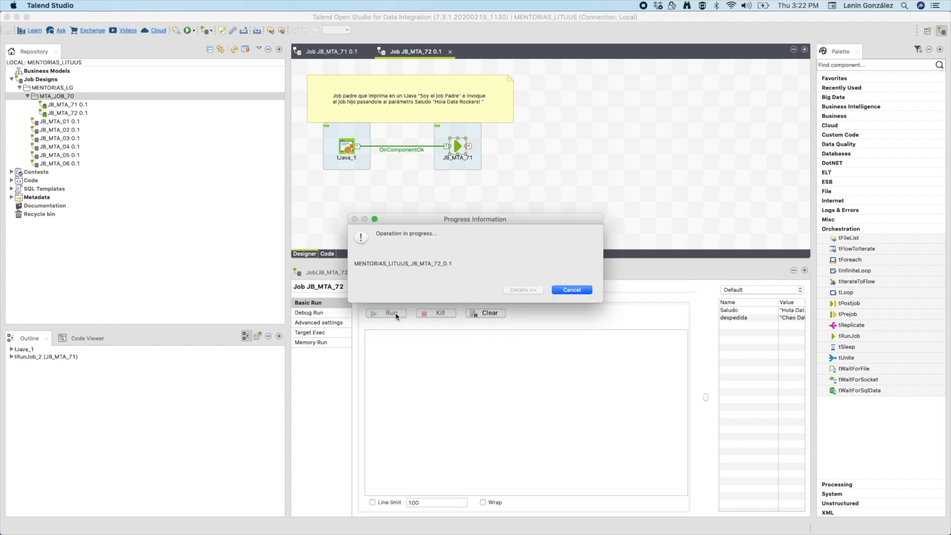
drag(413, 363, 367, 363)
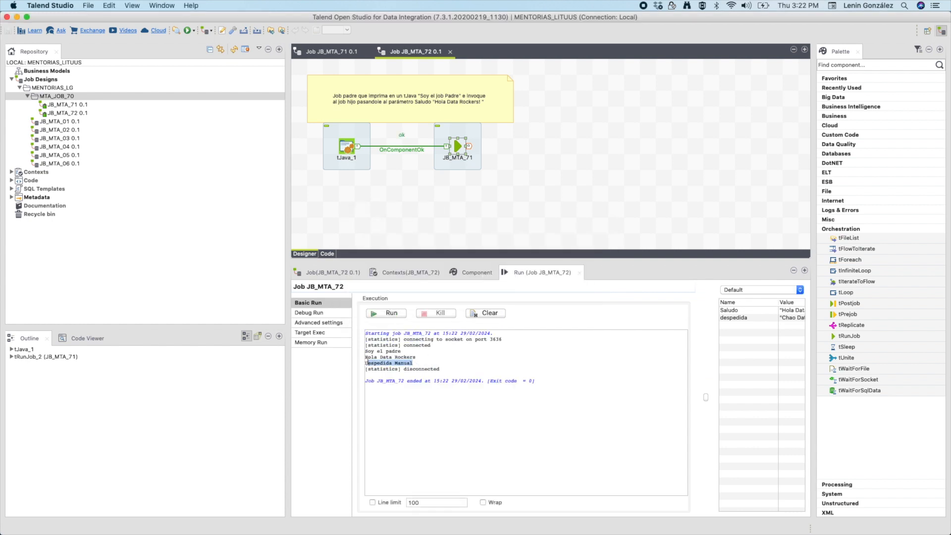
click(470, 273)
click(434, 273)
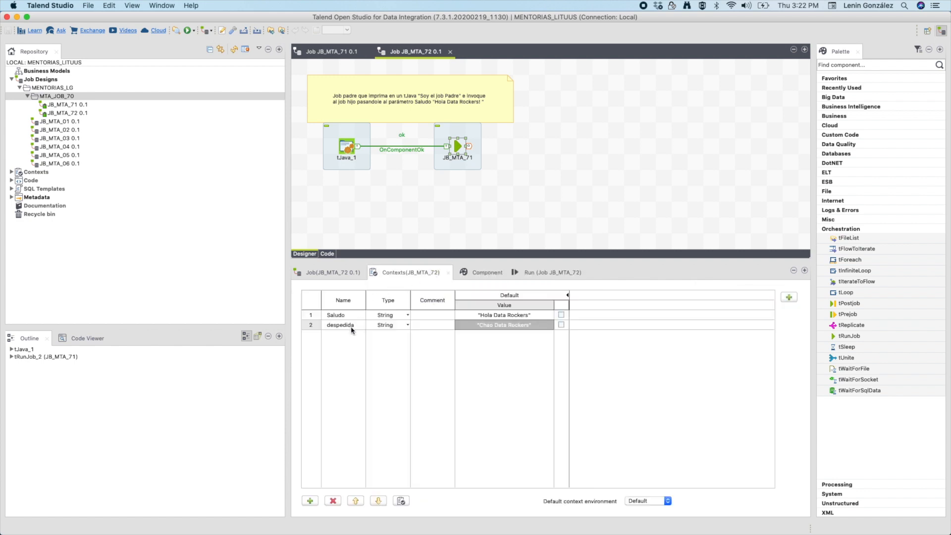
click(540, 273)
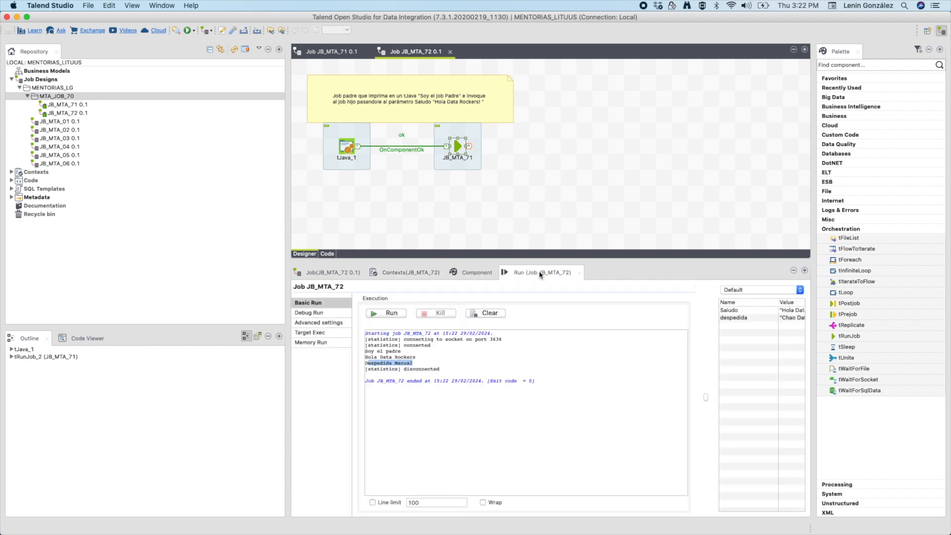
click(468, 274)
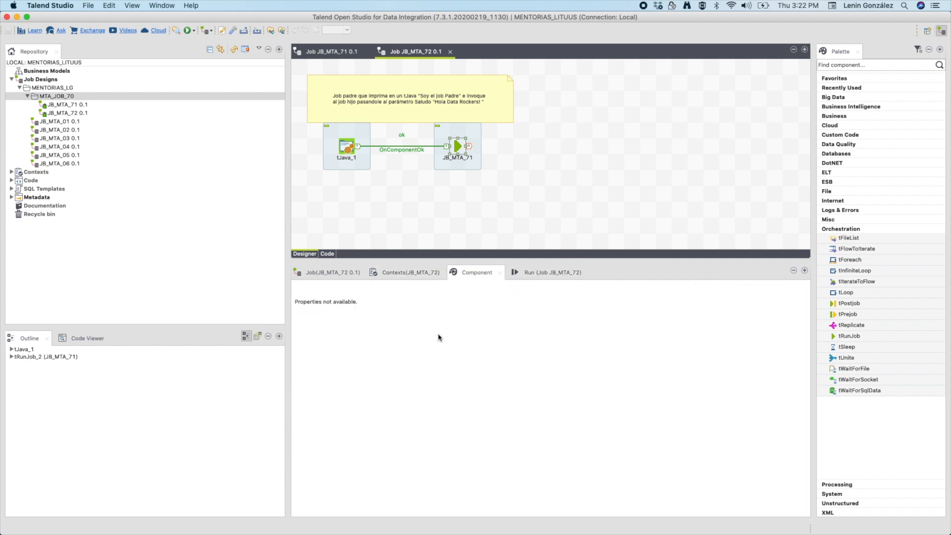
Remove the manual Despedida context parameter from the JB_MTA_71 component and save the parent job
click(347, 146)
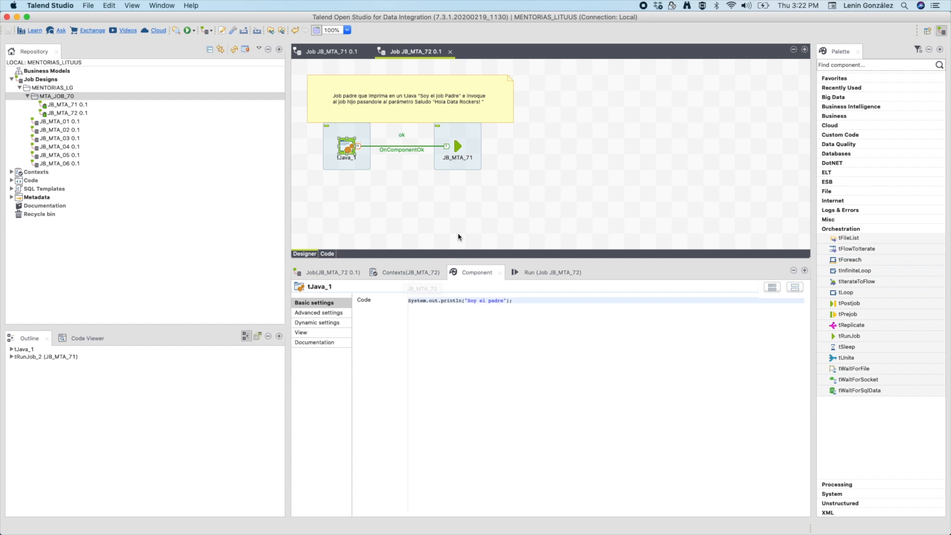
click(518, 272)
click(452, 158)
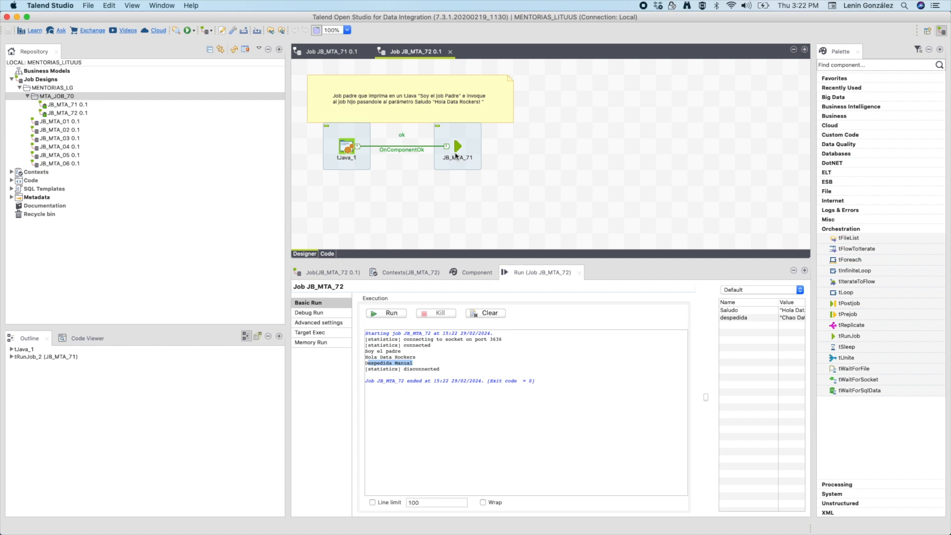
click(473, 272)
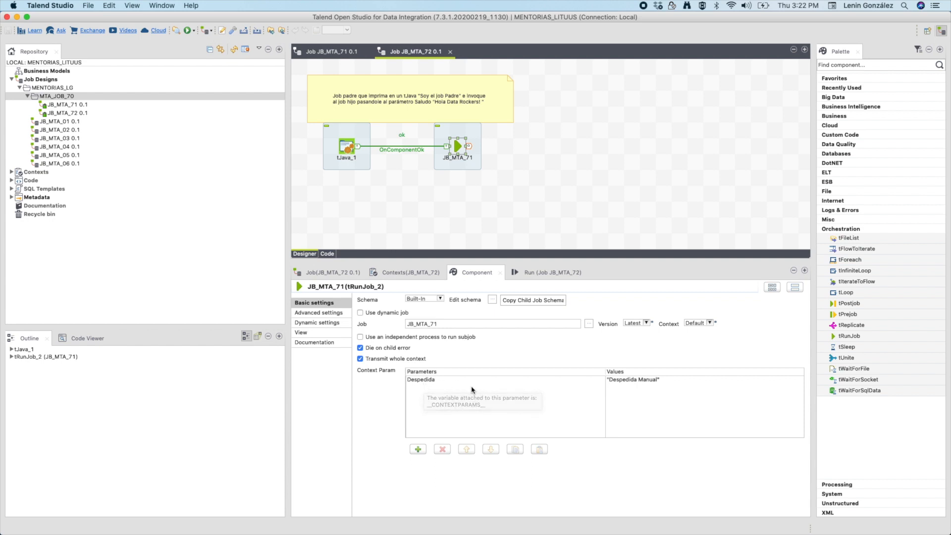
click(429, 379)
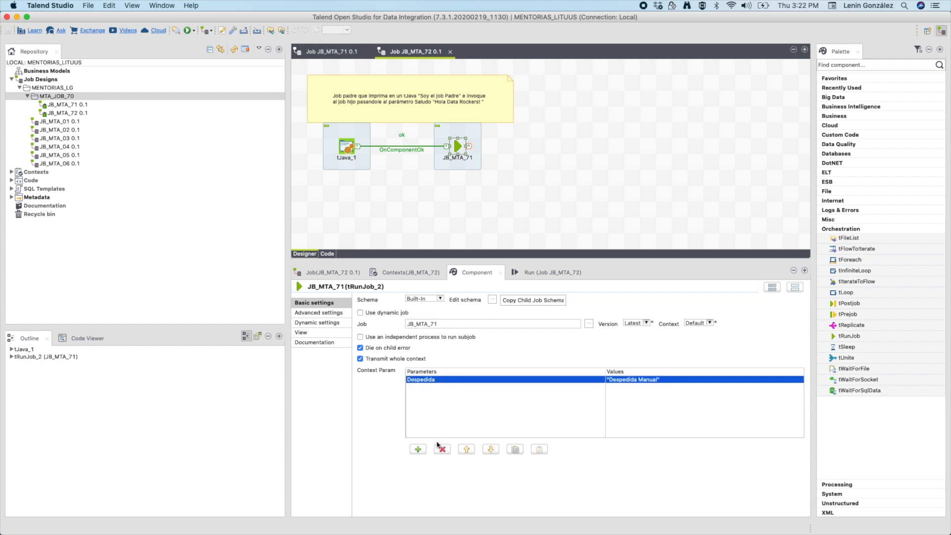
click(442, 449)
click(369, 216)
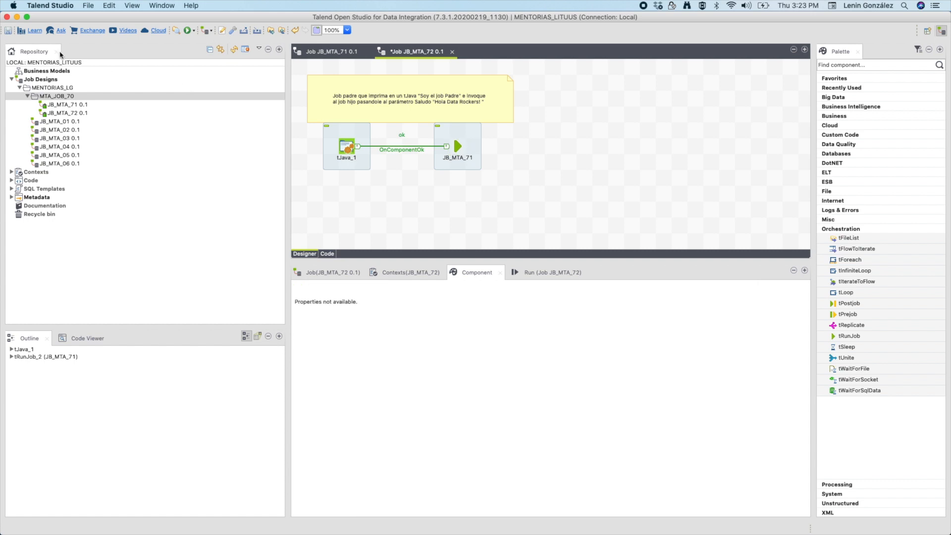
click(7, 31)
Rename the parent job's context variable despedida as Despedida, with a capital D
click(457, 149)
click(417, 275)
click(352, 325)
click(353, 326)
text(aa)
click(356, 322)
key(BackSpace)
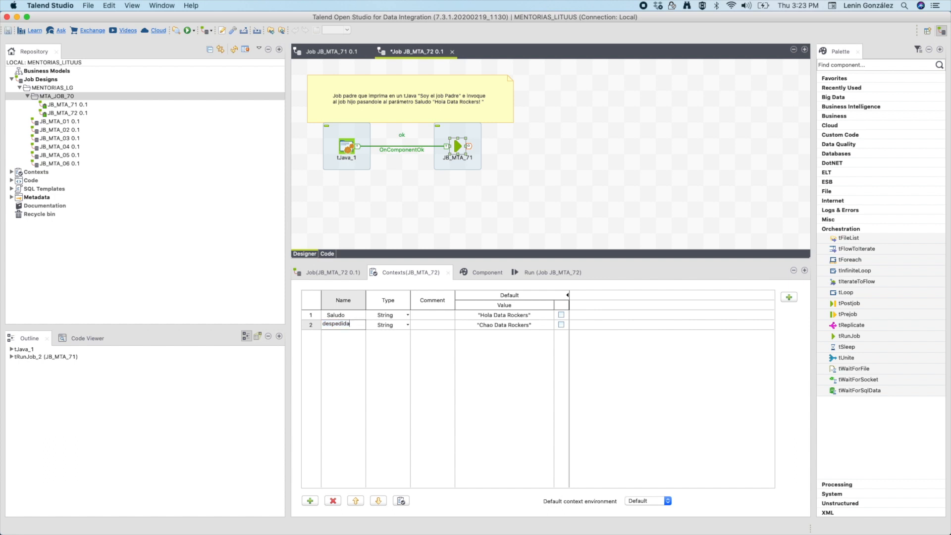
key(Left)
key(Left)
key(BackSpace)
text(D)
key(Return)
click(458, 216)
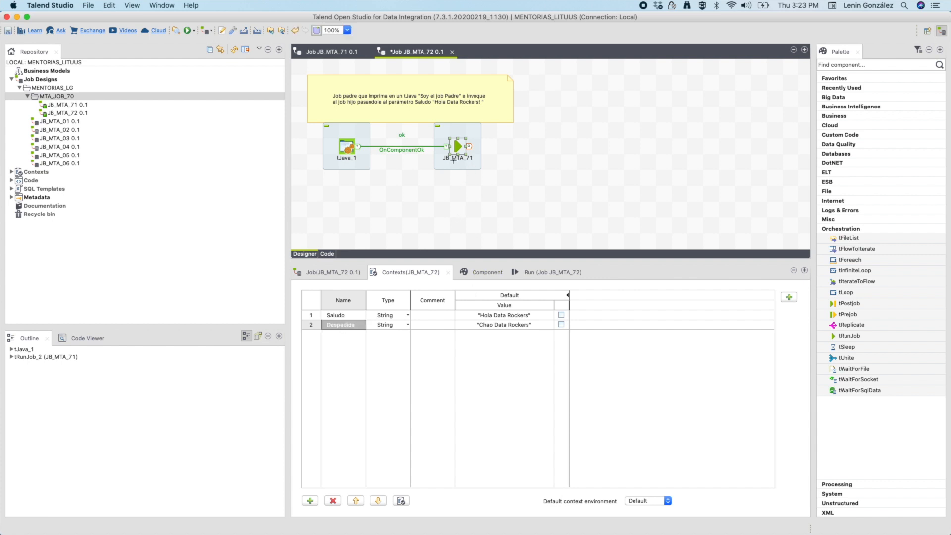
Check the JB_MTA_71 component's Transmit whole context option and run JB_MTA_72 with the renamed variable
click(485, 274)
click(389, 360)
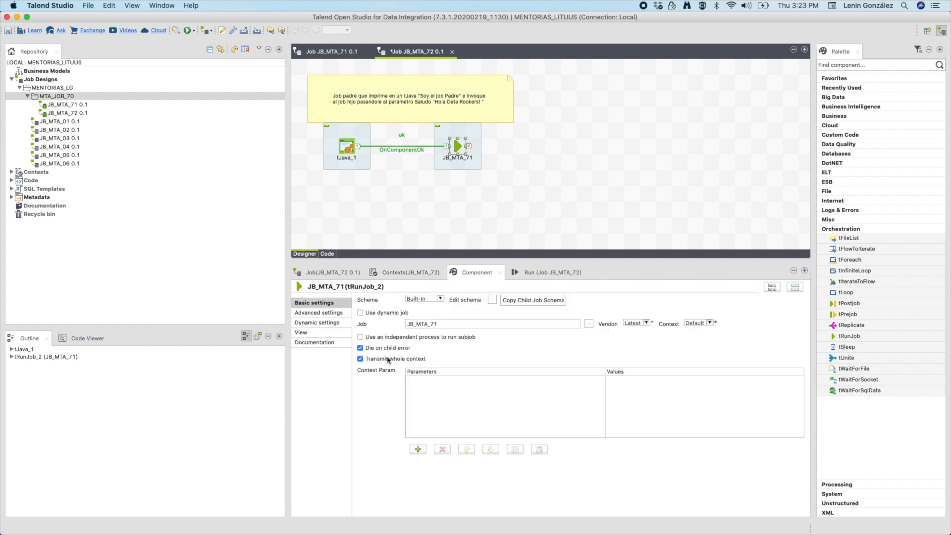
click(531, 273)
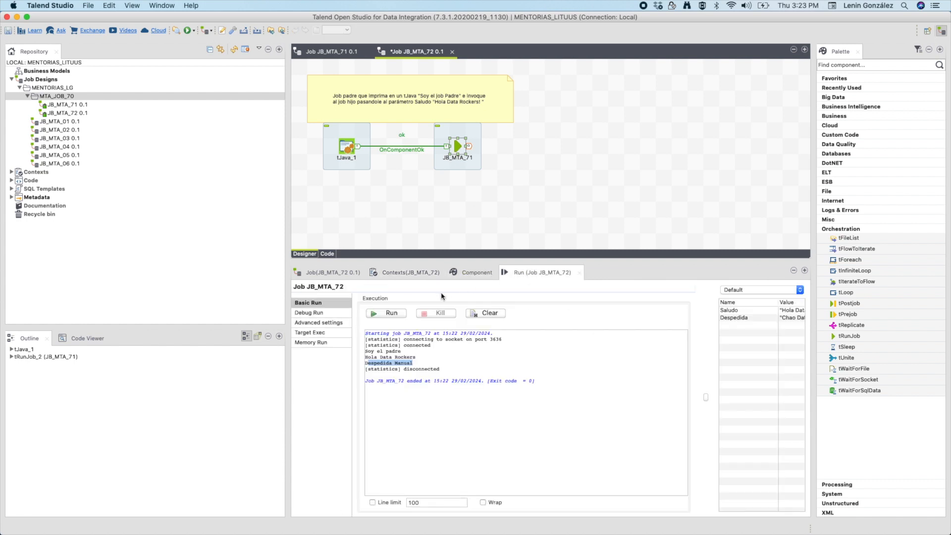
click(393, 314)
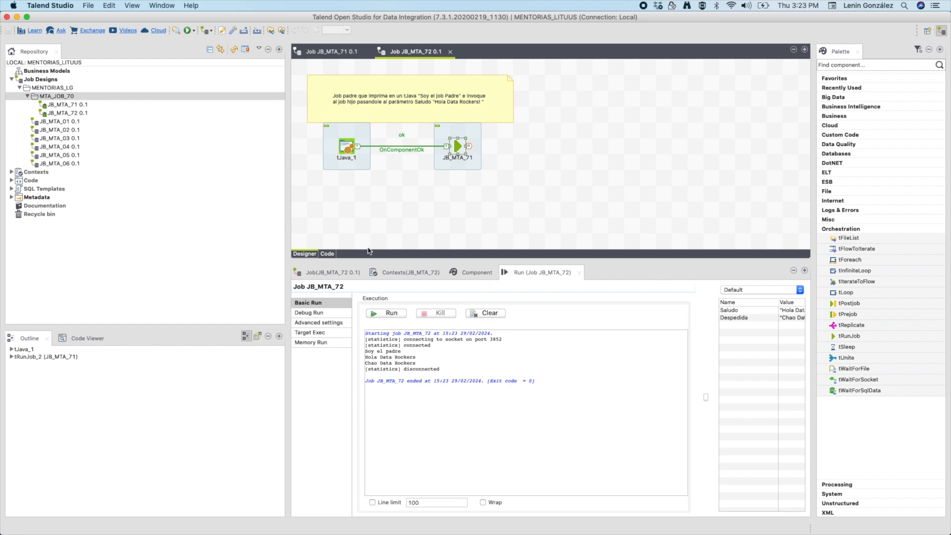
click(412, 223)
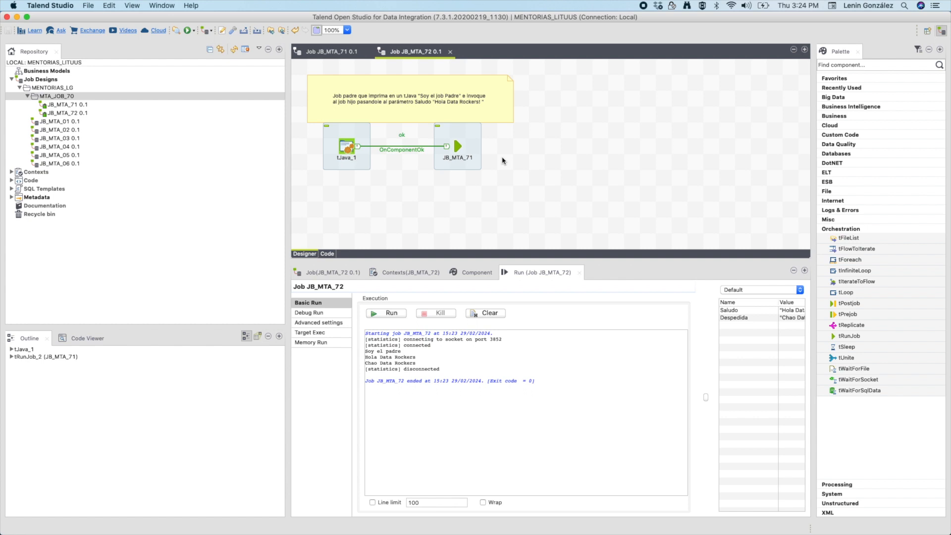
In child job JB_MTA_71, make tJava_1 print "Hola soy el job hijo" first and "Adios desde el job hijo" last, and save
double_click(455, 147)
drag(363, 147, 411, 145)
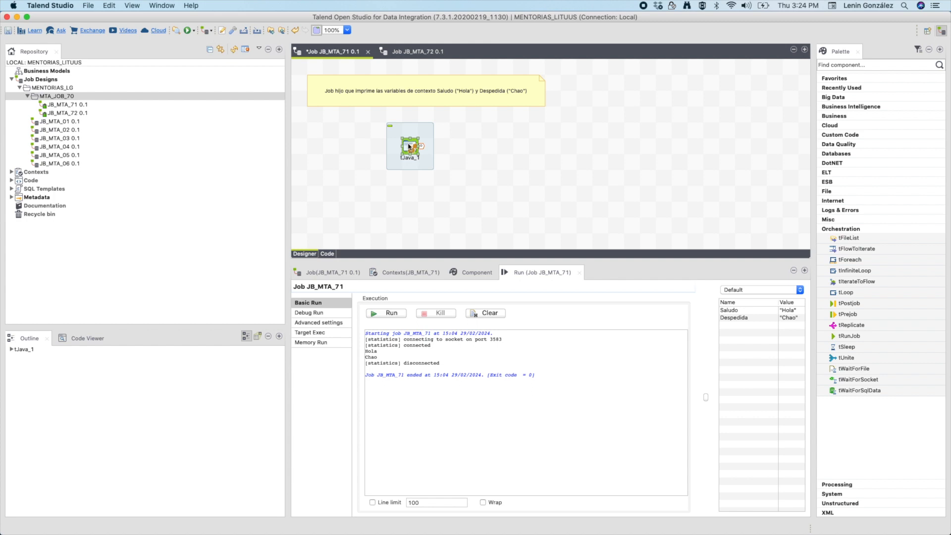
click(471, 273)
drag(464, 300, 407, 297)
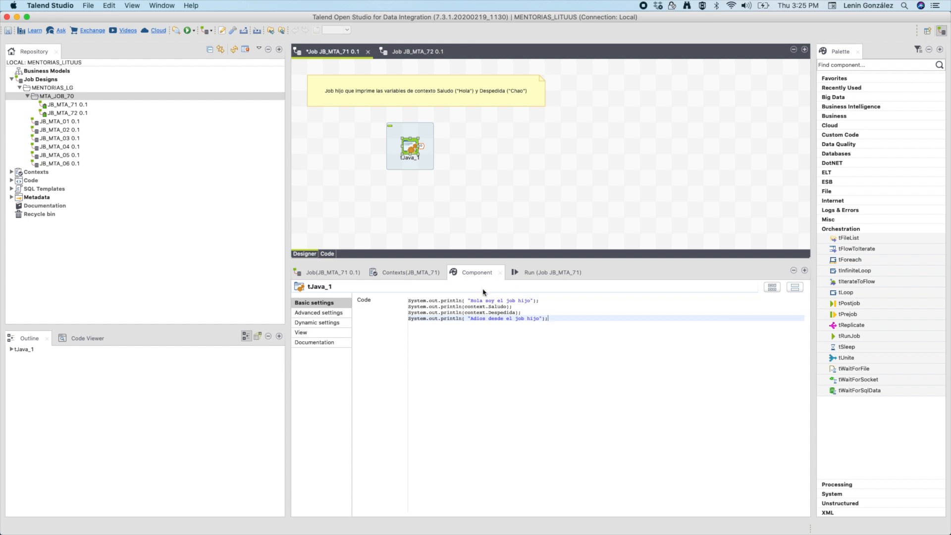
click(9, 32)
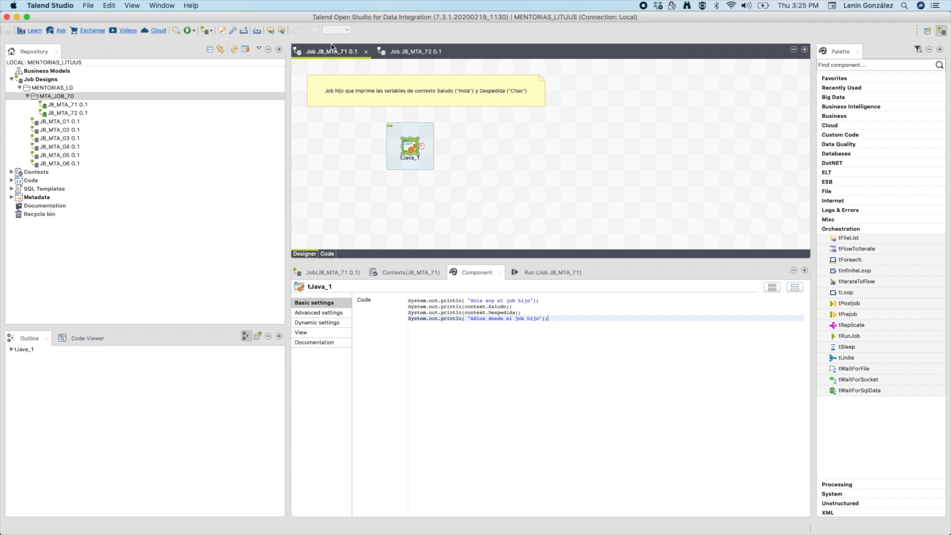
Add a second tJava component to JB_MTA_72, link it from JB_MTA_71 with a Main row and align it with the flow
click(406, 51)
key(super+v)
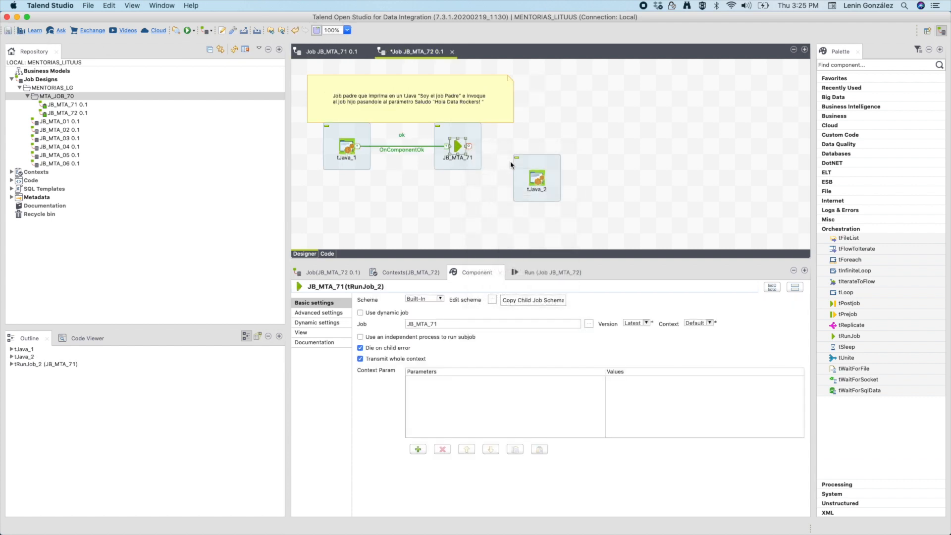
click(537, 178)
right_click(456, 145)
mouse_move(520, 153)
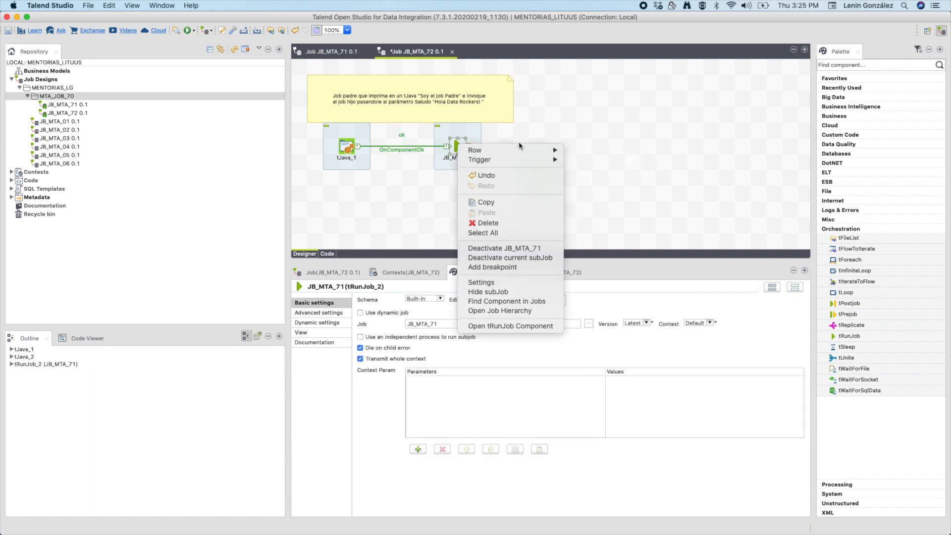
click(577, 150)
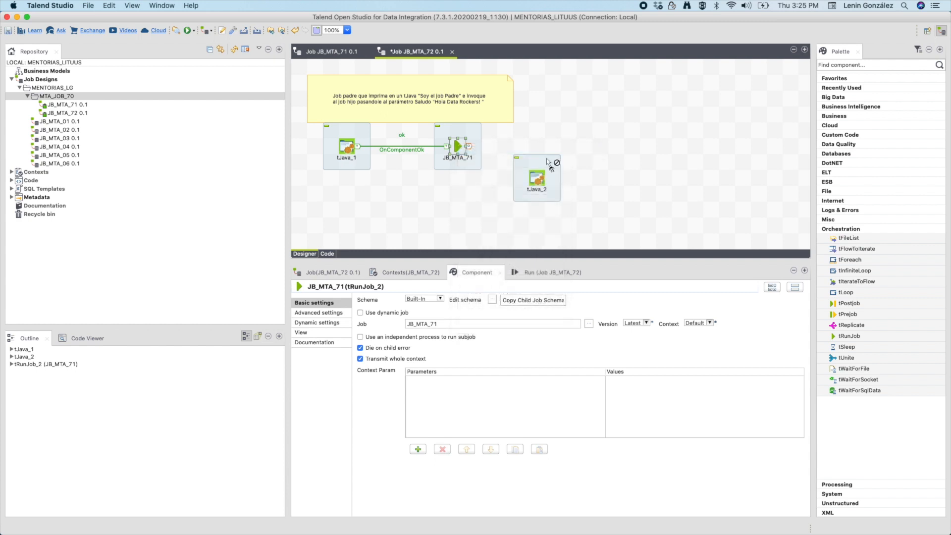
click(538, 175)
drag(548, 168, 564, 154)
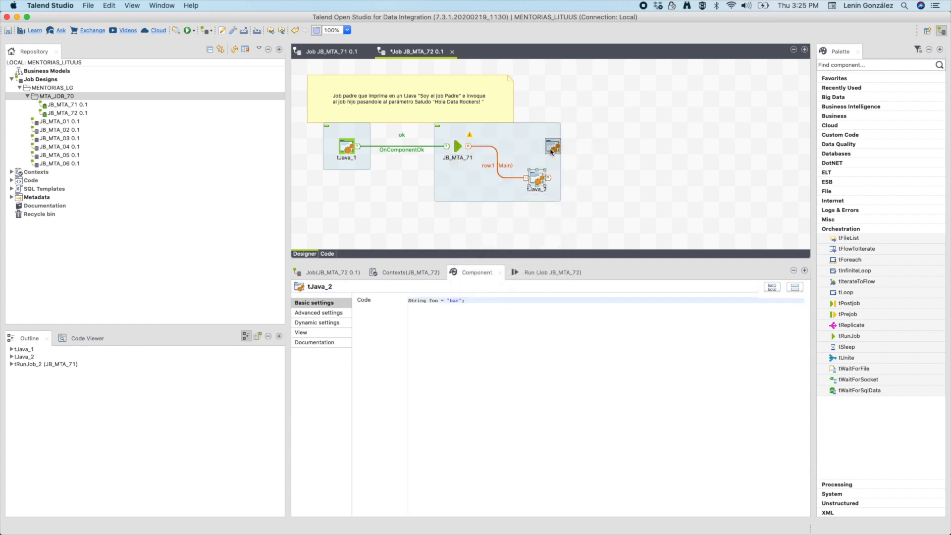
Set the tJava_2 code to System.out.println( "Adios desde el job padre");
click(340, 287)
text(System.out.println( "Hola soy el job hijo");)
double_click(475, 300)
text(Adios desde el)
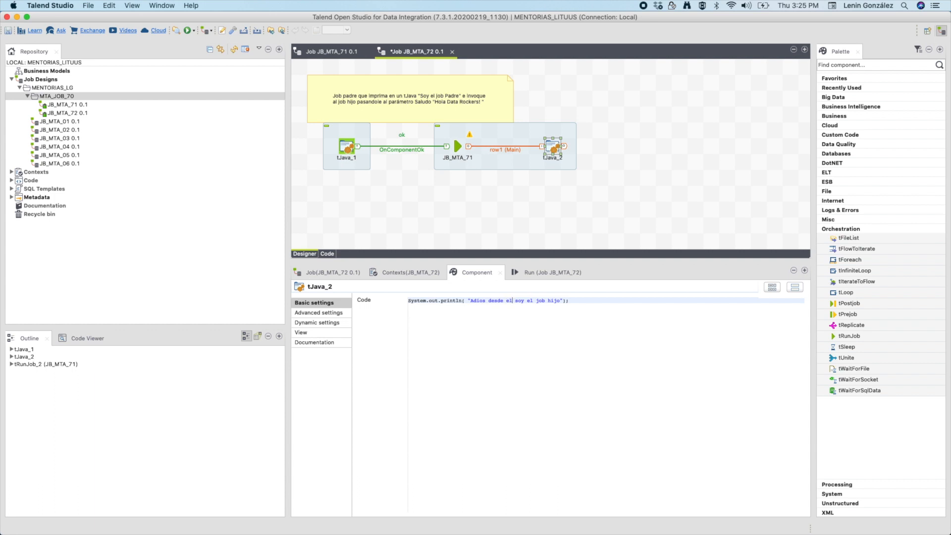
drag(527, 300, 513, 301)
key(BackSpace)
key(BackSpace)
key(BackSpace)
double_click(528, 302)
Run JB_MTA_72 and examine the order of the parent and child messages in the console
click(542, 272)
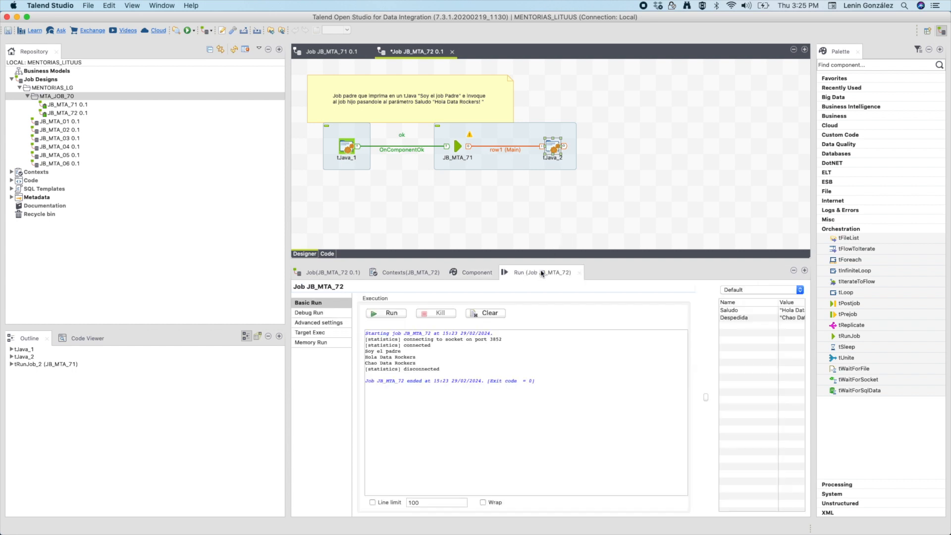
click(397, 318)
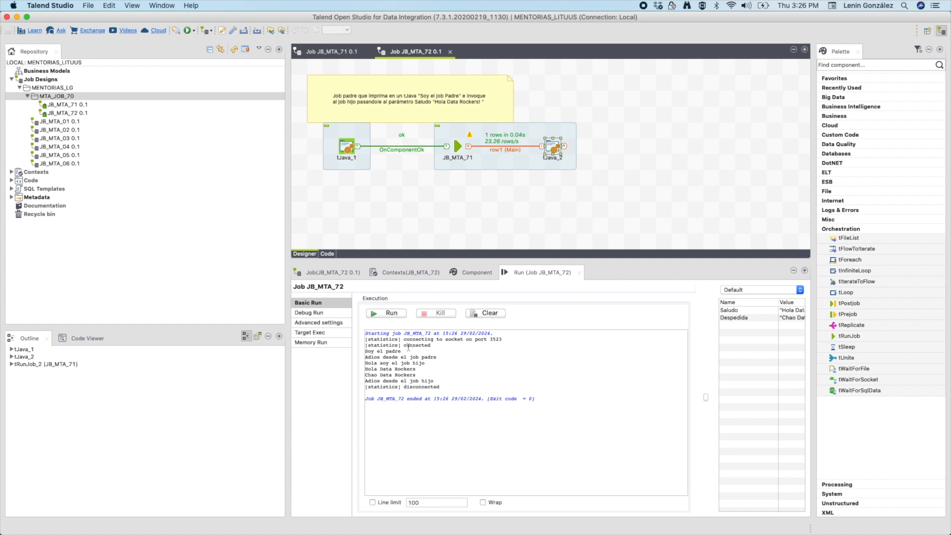
drag(407, 350, 376, 345)
drag(365, 357, 439, 363)
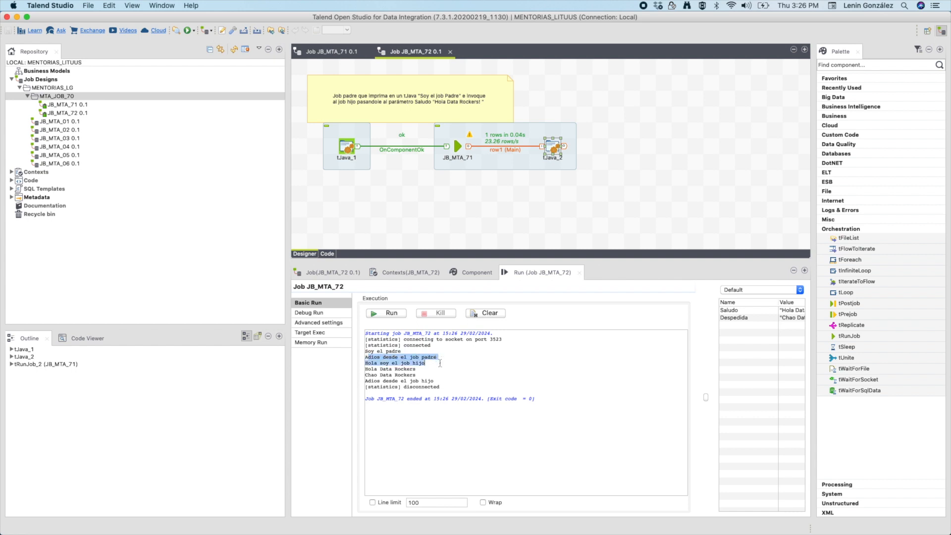
drag(429, 372, 365, 363)
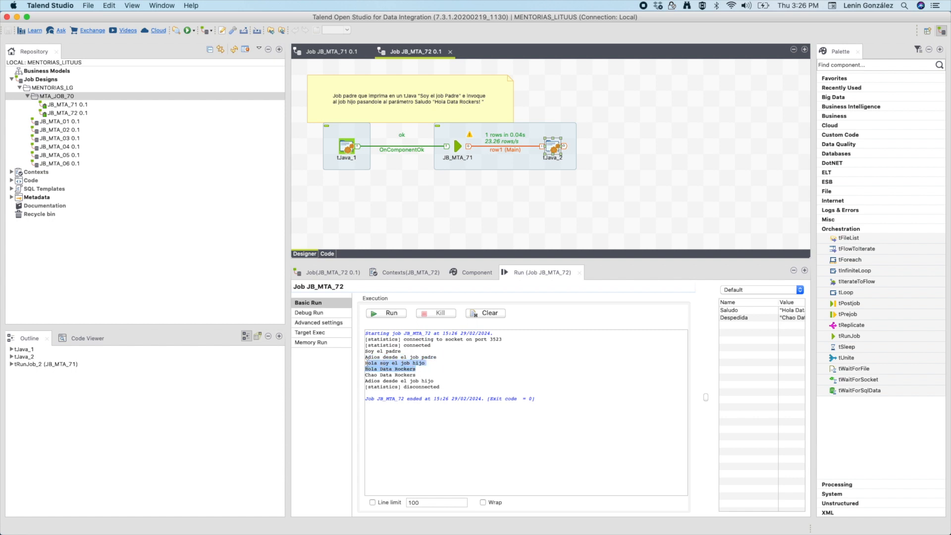
drag(429, 376, 364, 377)
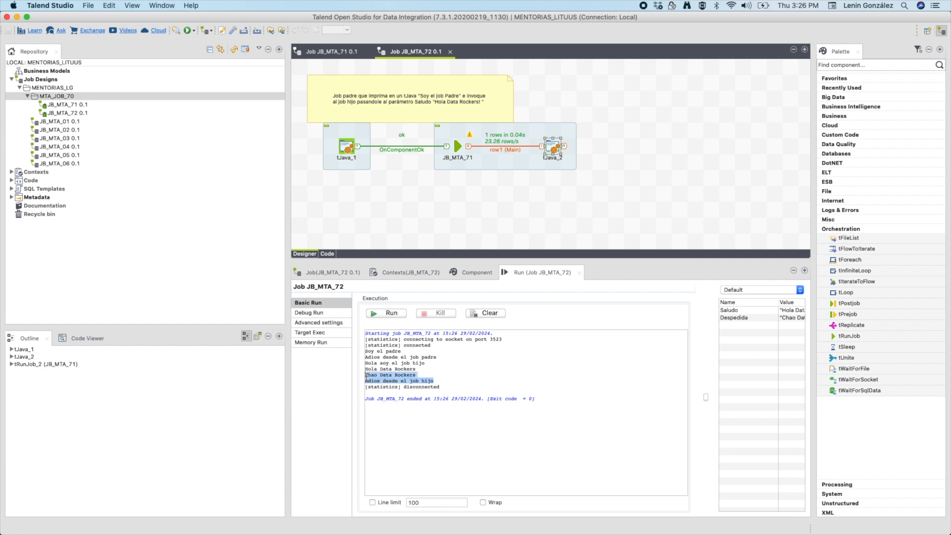
Examine the execution flow across tJava_1, JB_MTA_71 and tJava_2 in the parent job
click(451, 180)
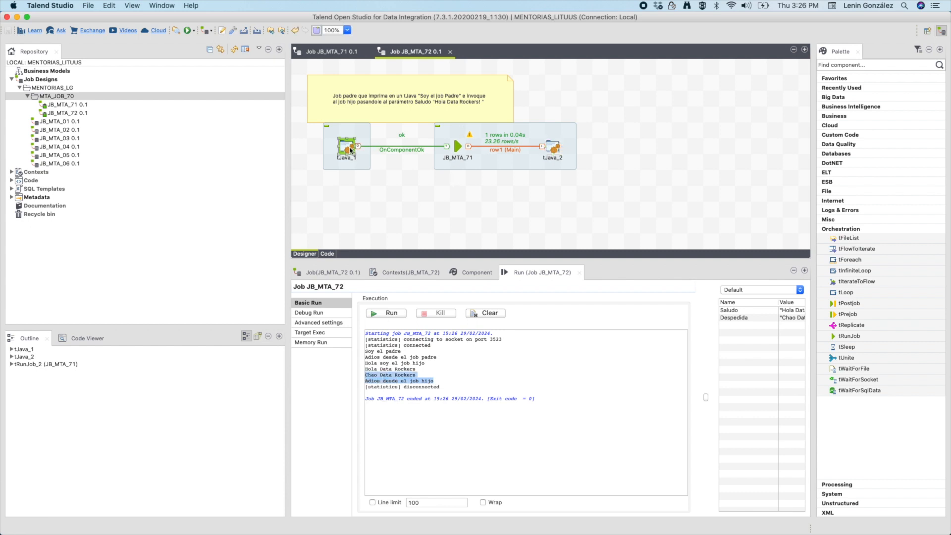
click(455, 149)
click(348, 148)
click(554, 146)
click(534, 204)
click(552, 149)
click(458, 146)
click(557, 148)
Delete the row1 (Main) link to tJava_2 and the OnComponentOk link between tJava_1 and JB_MTA_71
click(504, 151)
right_click(504, 151)
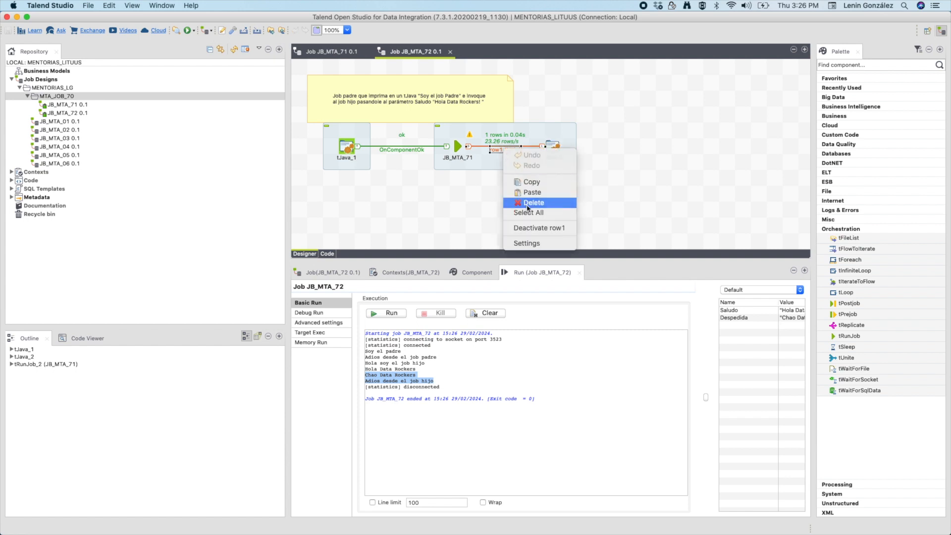
click(525, 204)
click(397, 148)
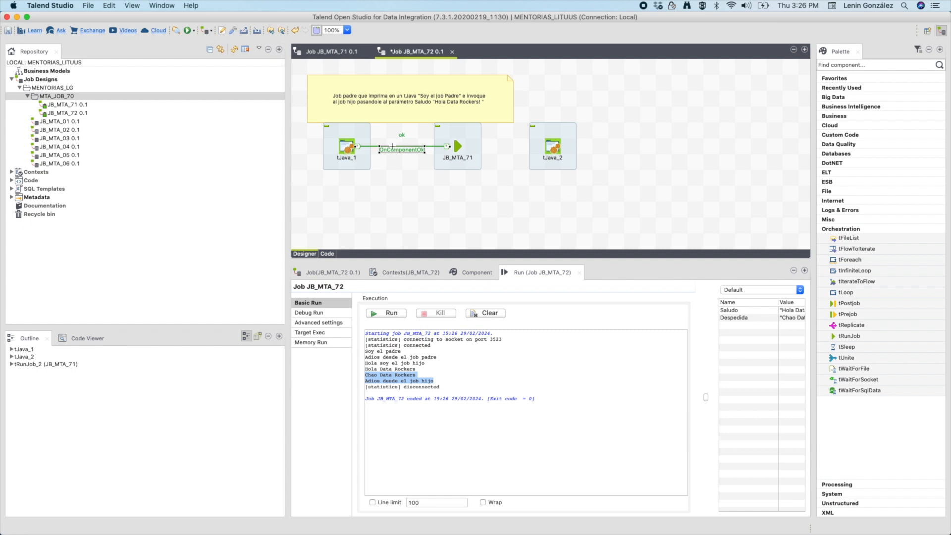
right_click(393, 151)
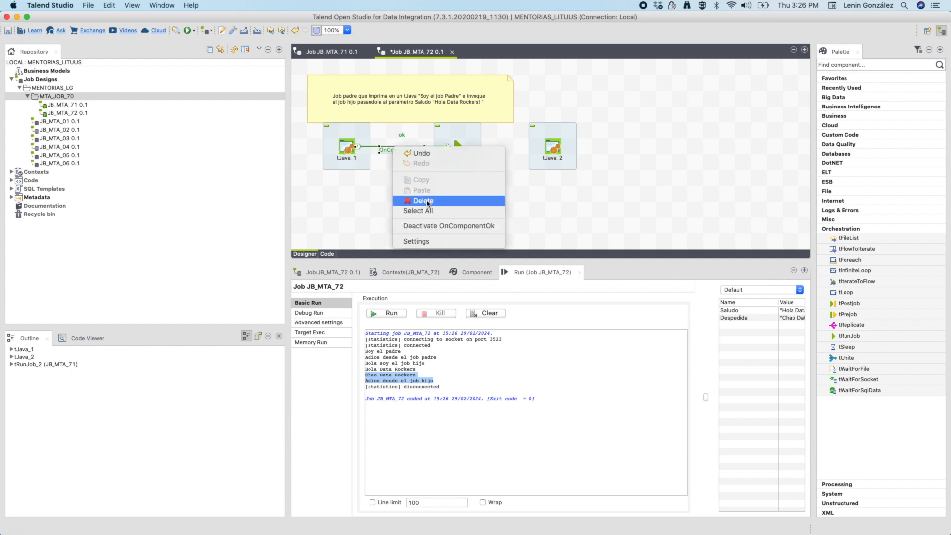
click(427, 202)
Run JB_MTA_72 with its components unlinked and check where the parent's farewell message appears in the console
click(457, 146)
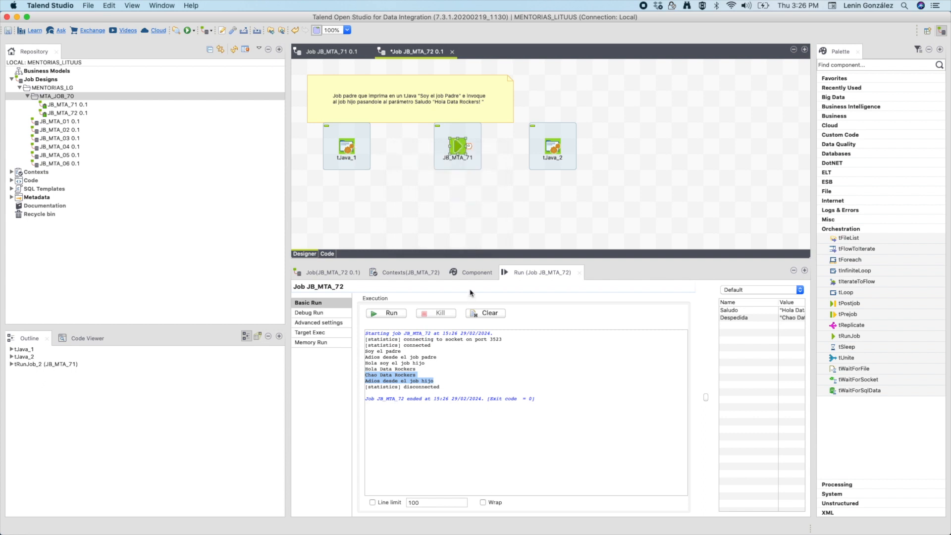
click(403, 314)
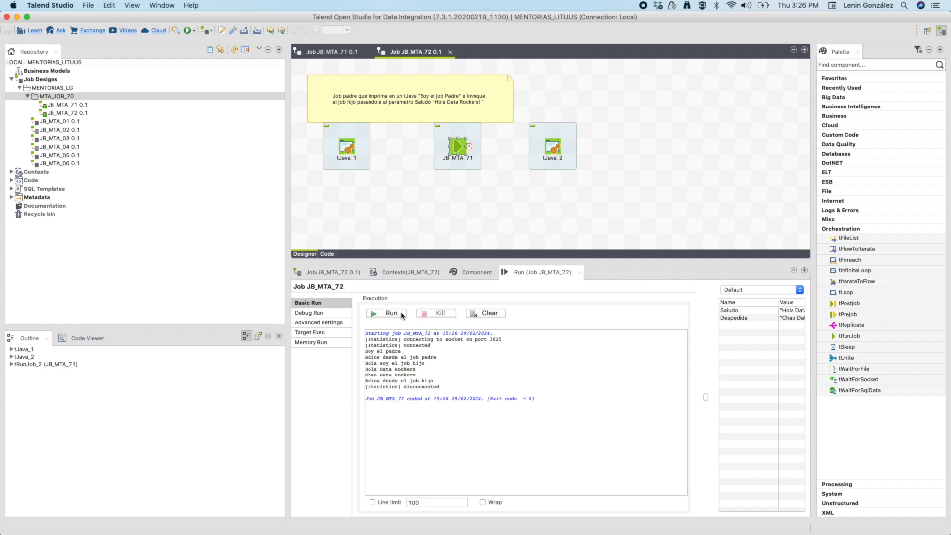
drag(437, 357, 365, 357)
click(553, 147)
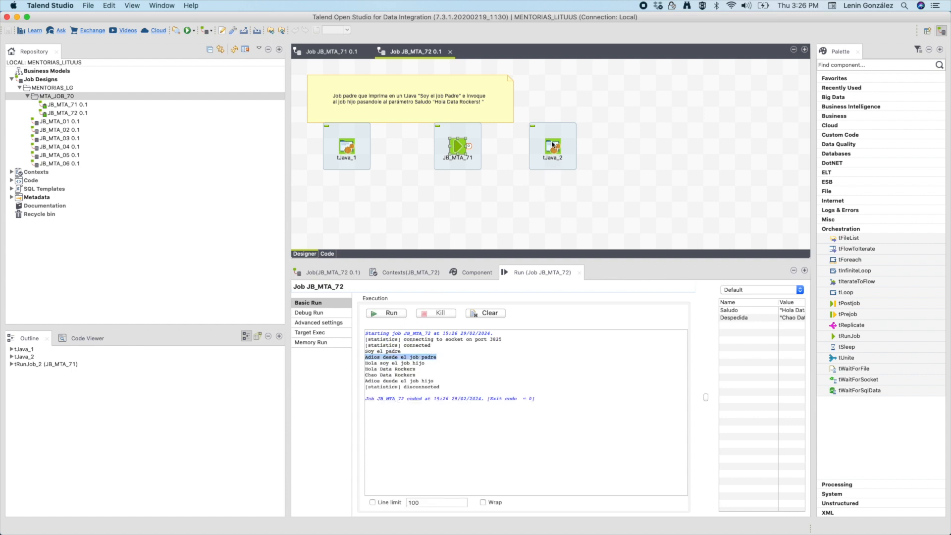
click(420, 183)
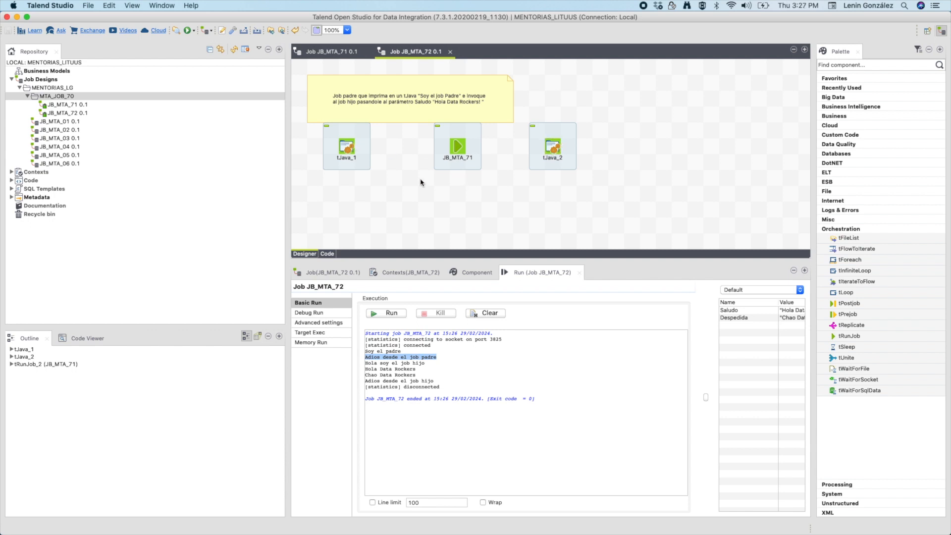
Connect tJava_1 to the JB_MTA_71 component with an On Component Ok trigger
click(345, 148)
right_click(345, 147)
mouse_move(399, 162)
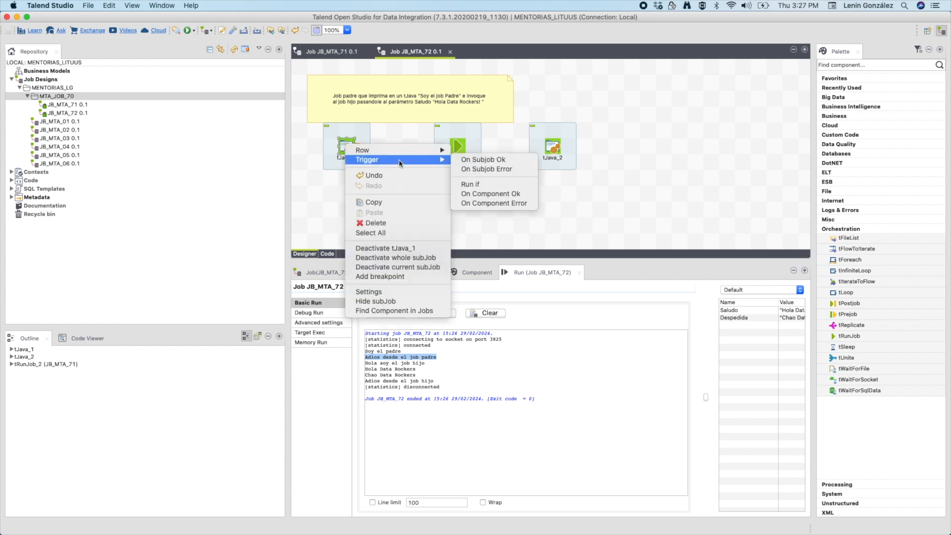
click(477, 194)
click(458, 147)
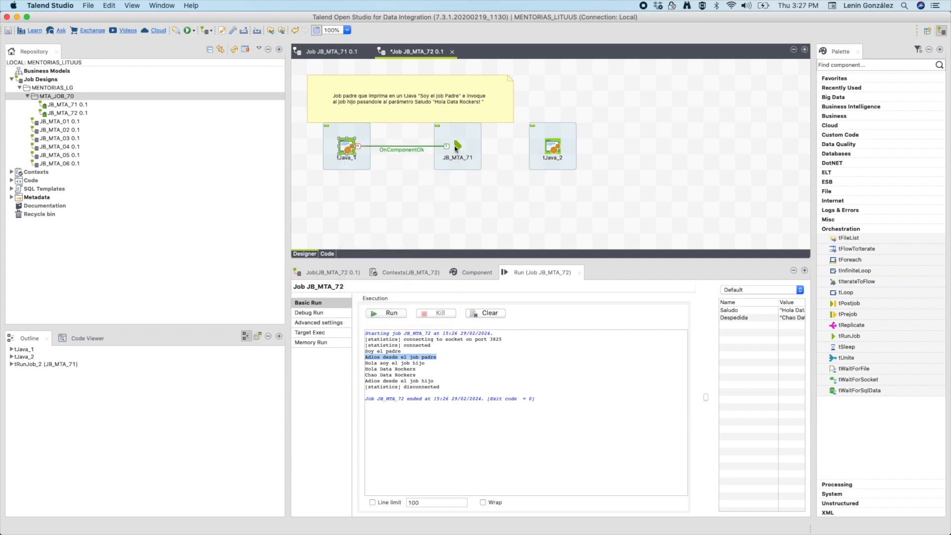
Connect the JB_MTA_71 component to tJava_2 with an On Component Ok trigger
right_click(462, 148)
mouse_move(510, 160)
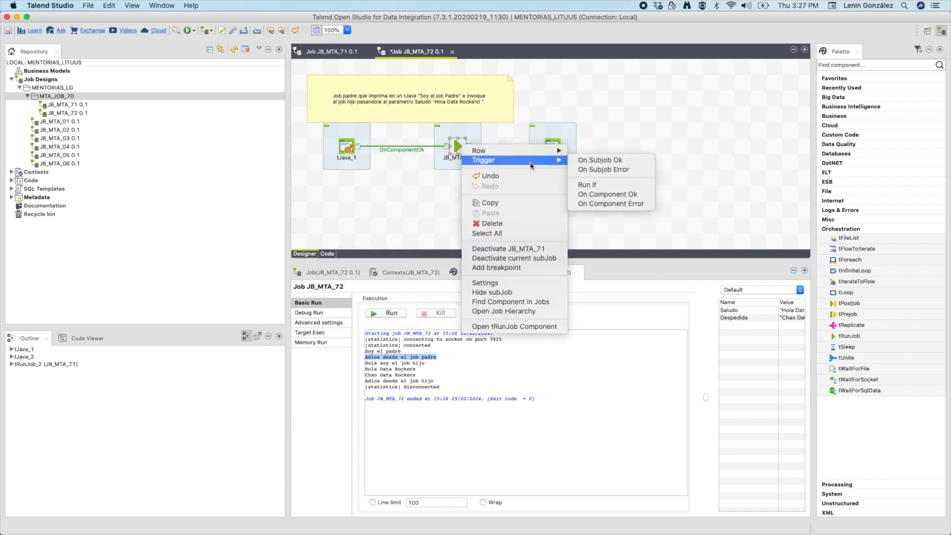
click(600, 194)
click(552, 147)
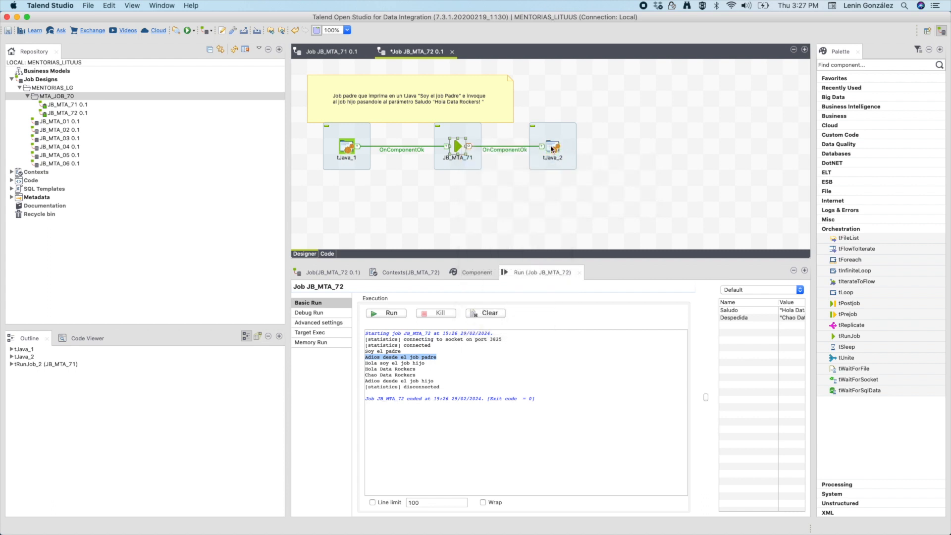
Run JB_MTA_72 with the new triggers and check the order of the parent and child messages in the console
click(390, 314)
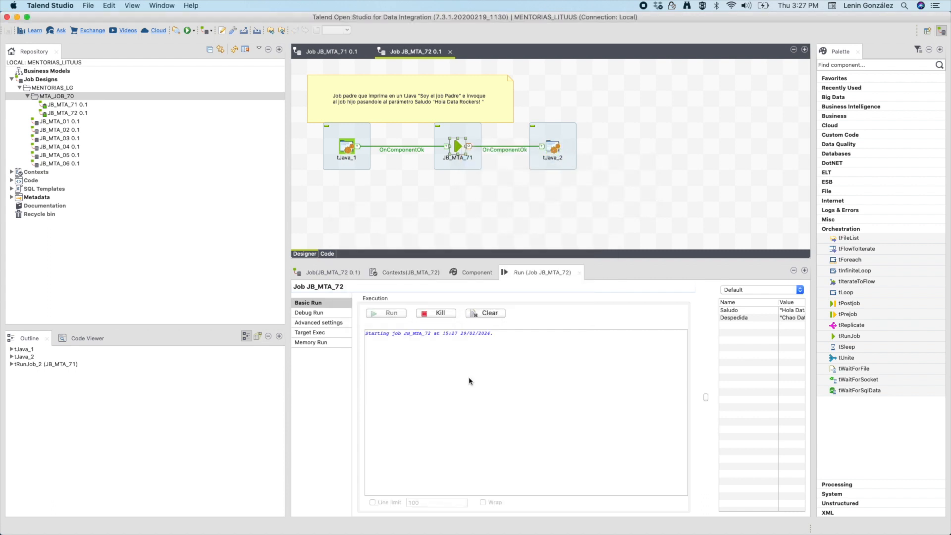
drag(377, 351, 435, 356)
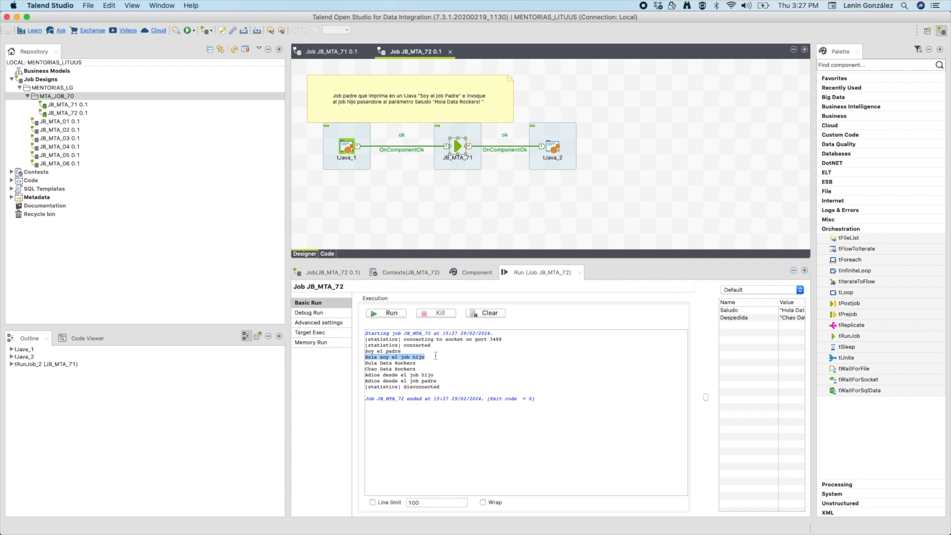
mouse_move(378, 363)
mouse_down()
mouse_move(421, 367)
mouse_move(364, 374)
mouse_up()
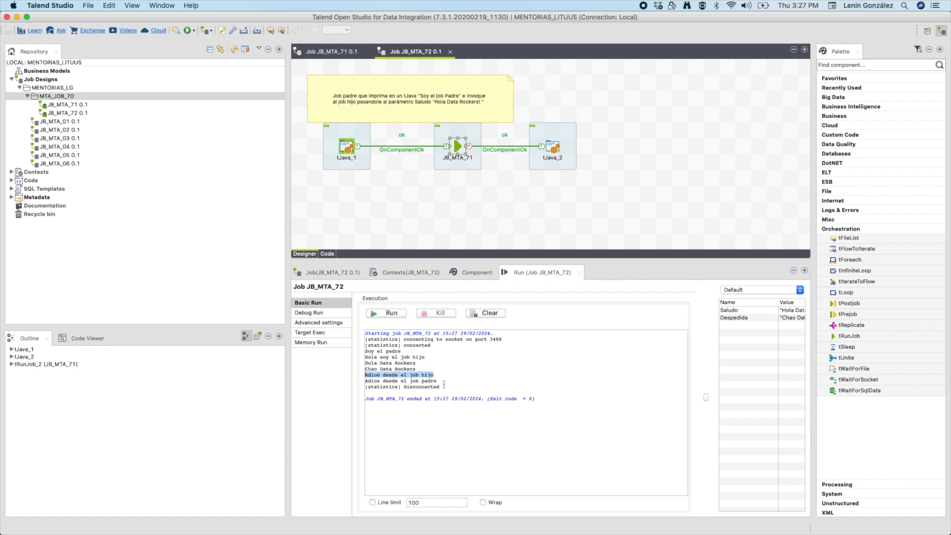
drag(439, 387, 363, 382)
Review the print code of tJava_2 and the basic settings of the JB_MTA_71 tRunJob component
click(555, 147)
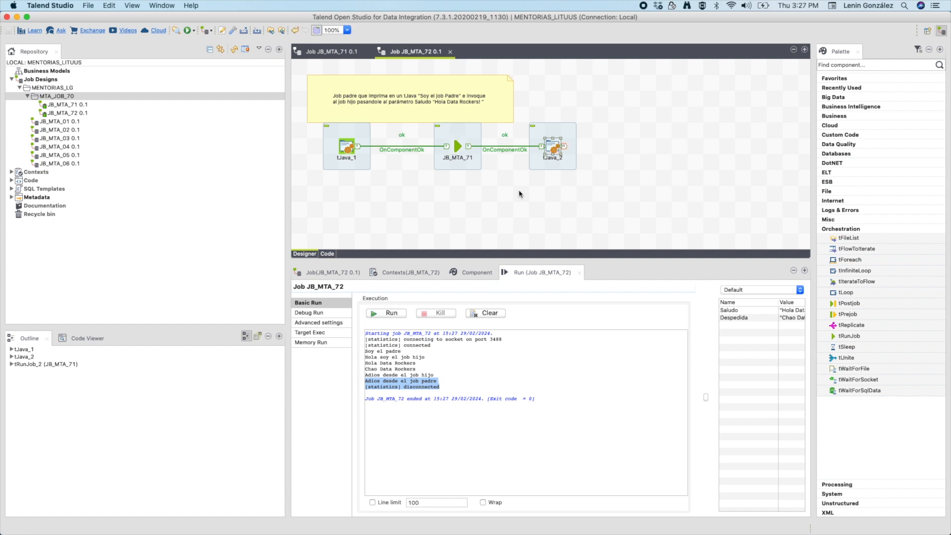
click(476, 272)
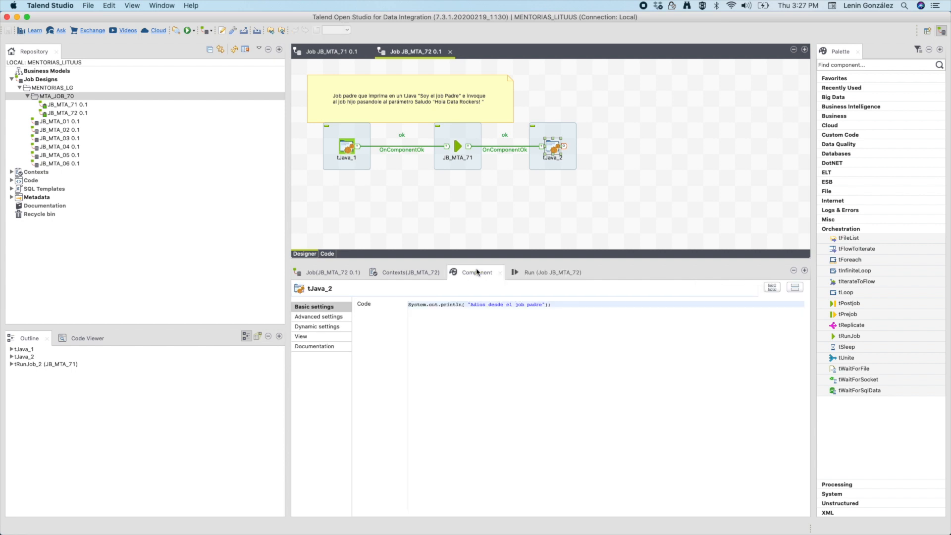
click(458, 147)
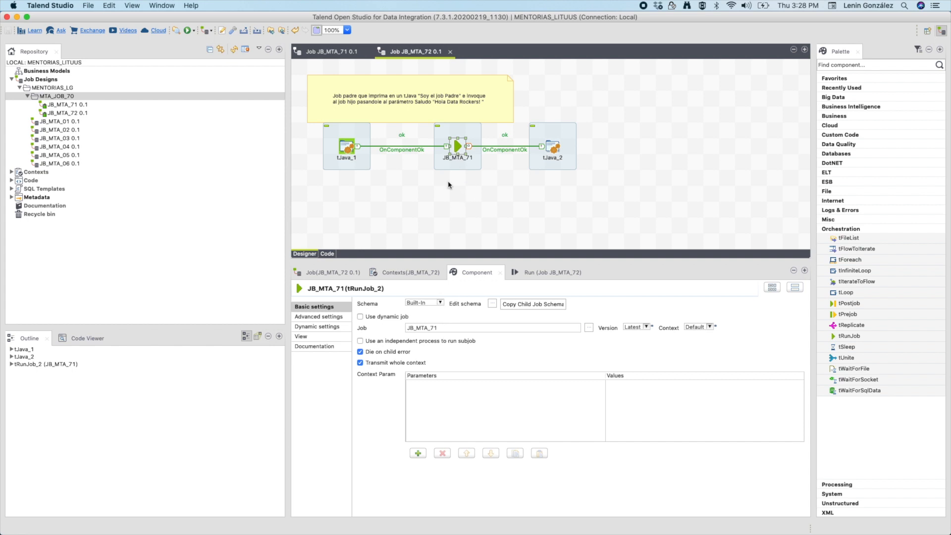
click(474, 209)
click(456, 147)
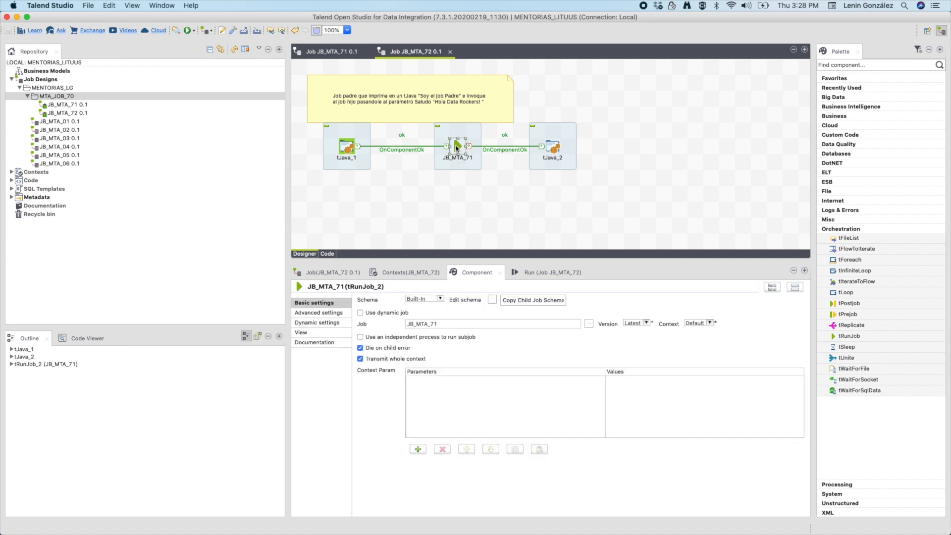
click(470, 247)
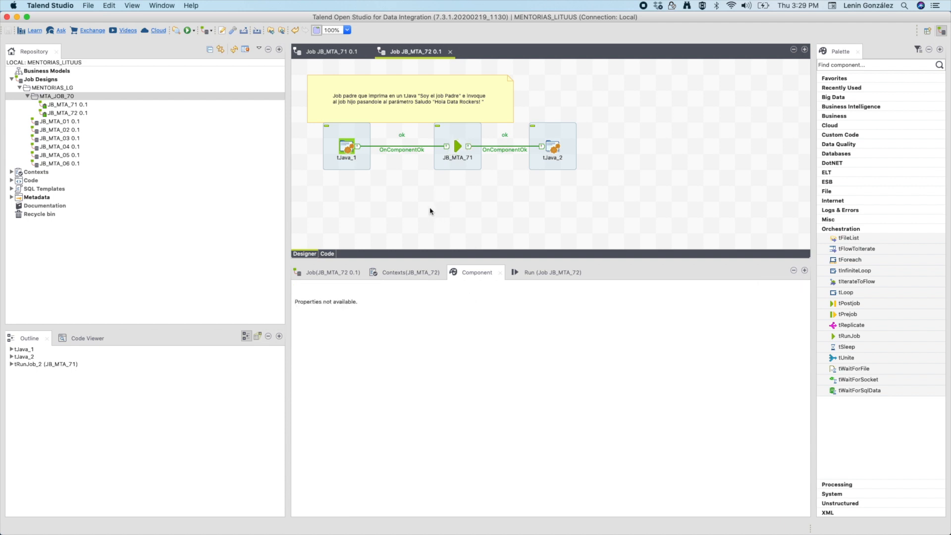
click(457, 149)
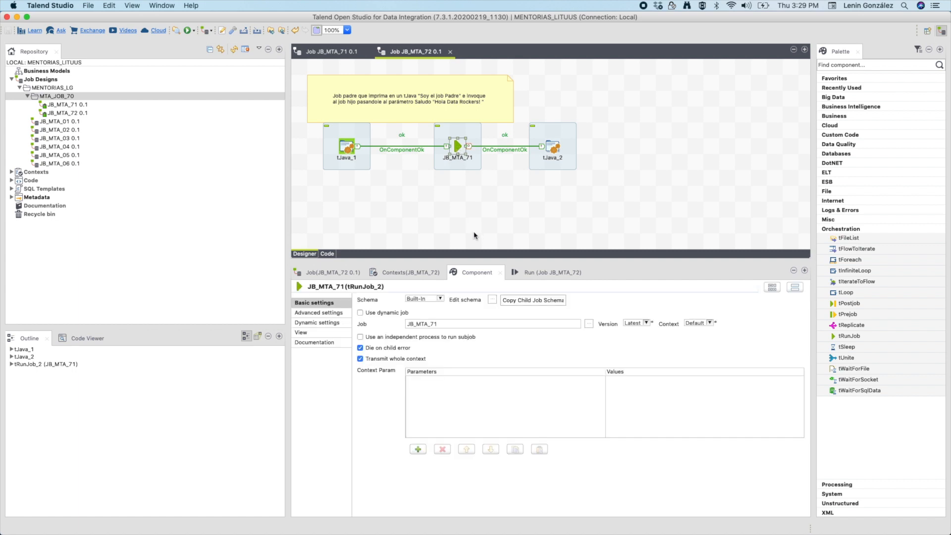
click(462, 193)
click(455, 144)
In the child job JB_MTA_71, try adding a tRunJob component beside tJava_1 and delete it again
double_click(455, 144)
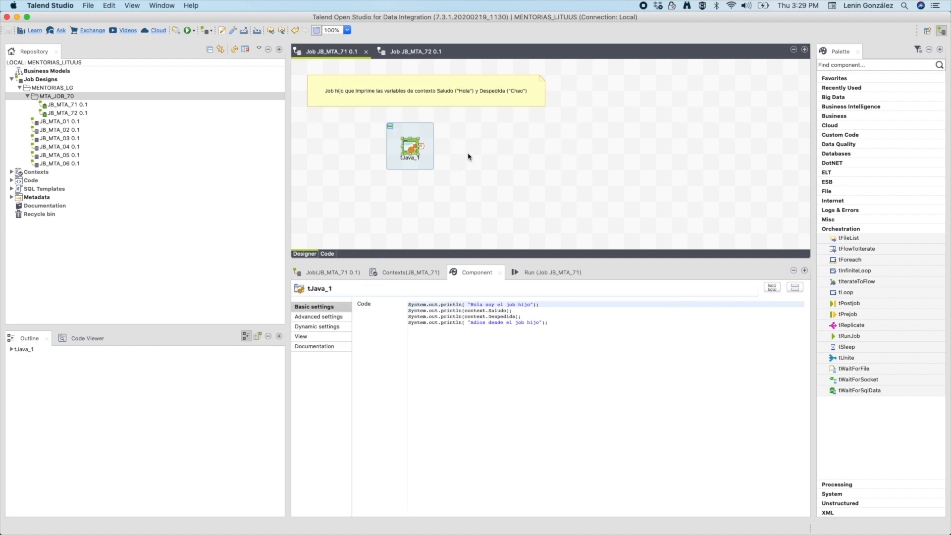
click(489, 145)
text(tru)
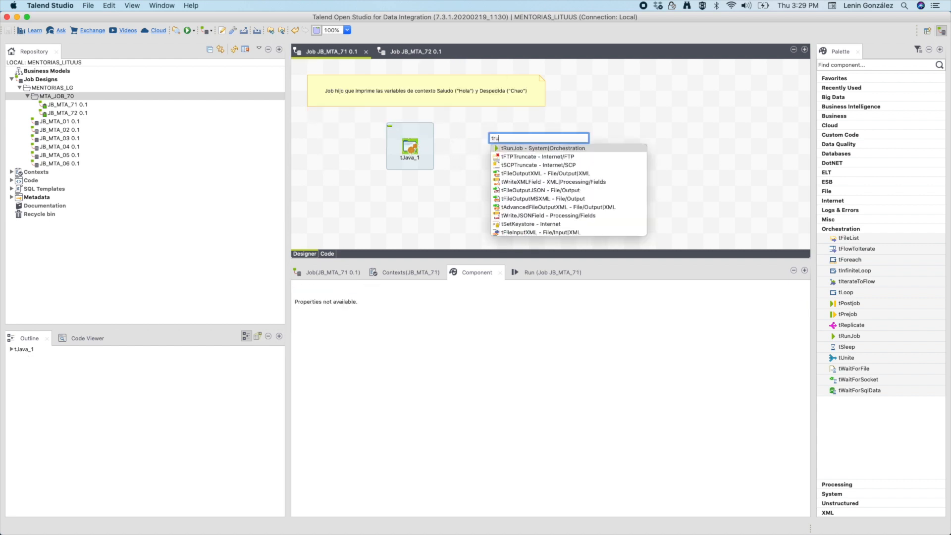
double_click(504, 150)
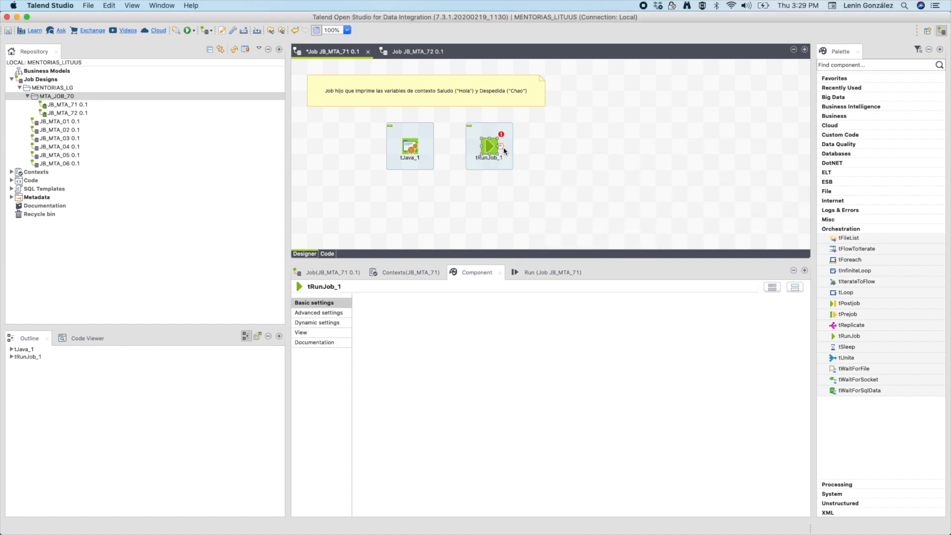
right_click(488, 144)
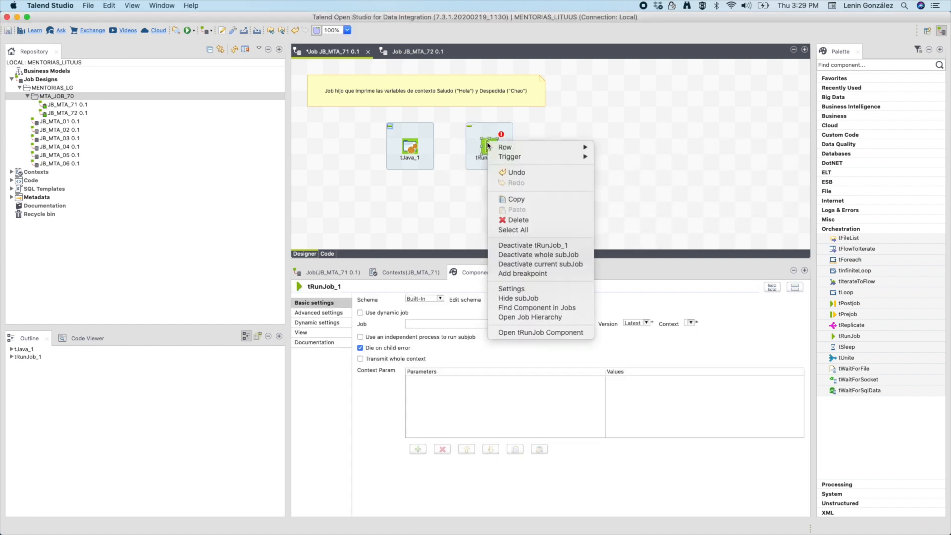
click(513, 220)
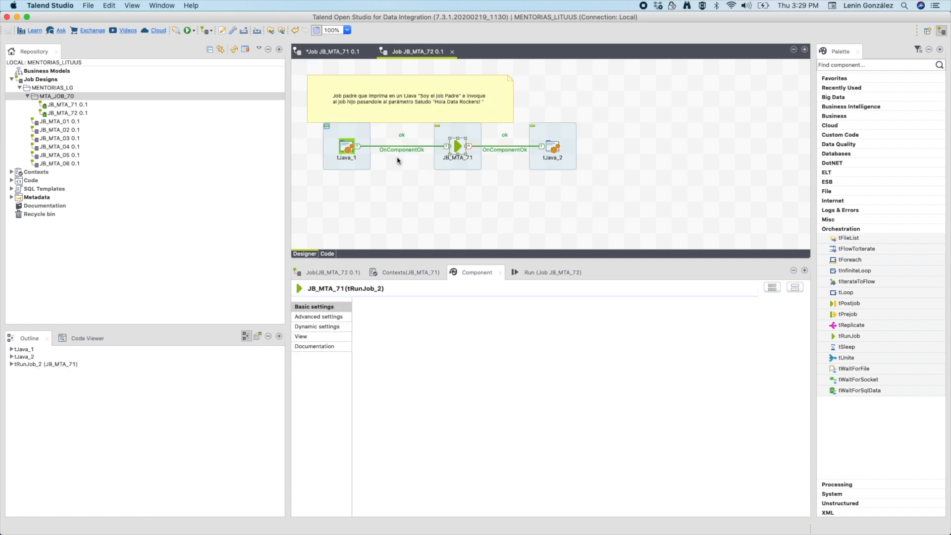
In JB_MTA_72, move tJava_1, JB_MTA_71 and tJava_2 slightly down from the note and align them in an evenly spaced row
drag(348, 149, 348, 165)
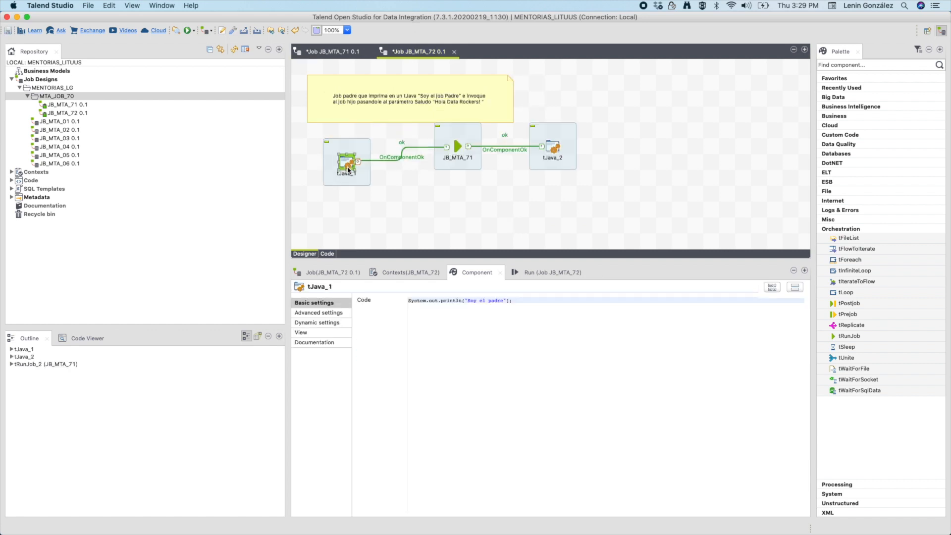
drag(457, 149, 464, 170)
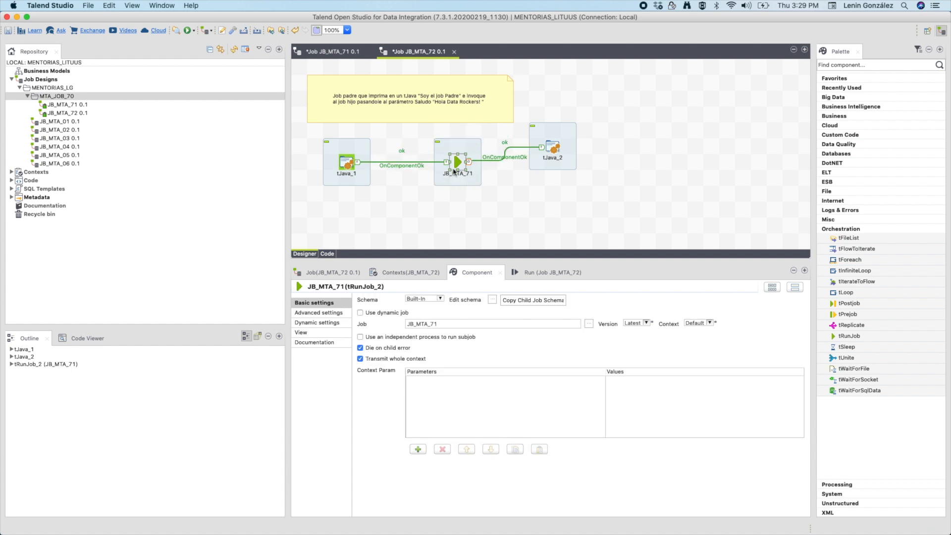
drag(570, 157, 561, 180)
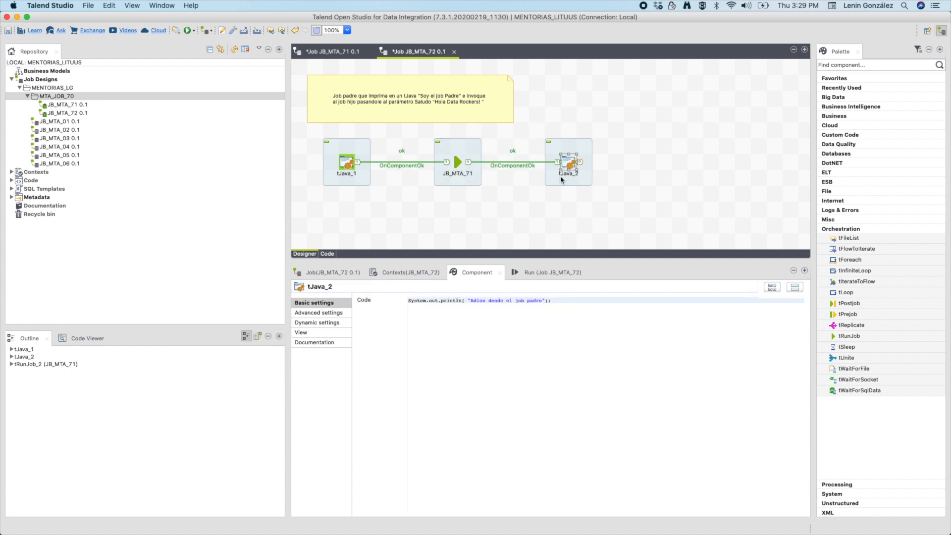
Rename the tJava_1 component as Bienvenida and the tJava_2 component as Despedida
click(348, 179)
click(346, 176)
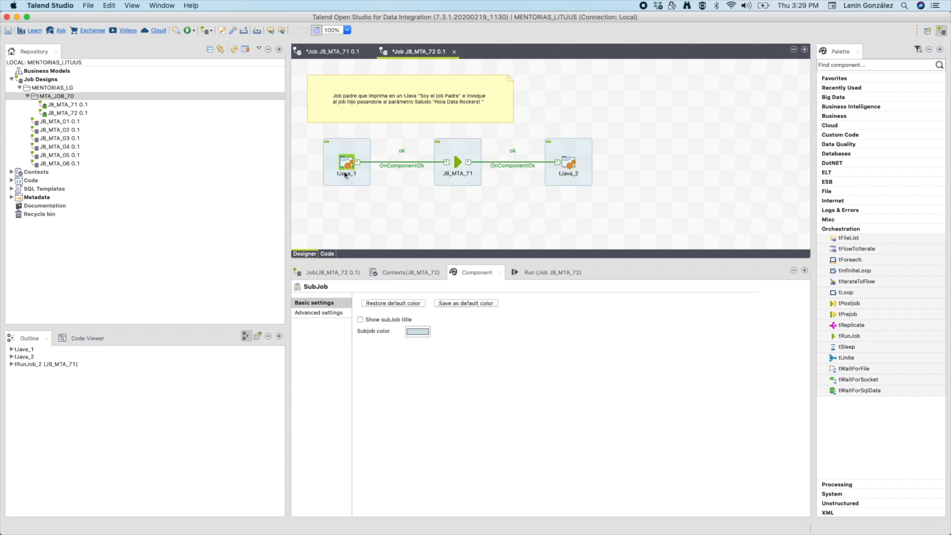
click(345, 173)
text(Bienvenida)
click(557, 176)
click(570, 175)
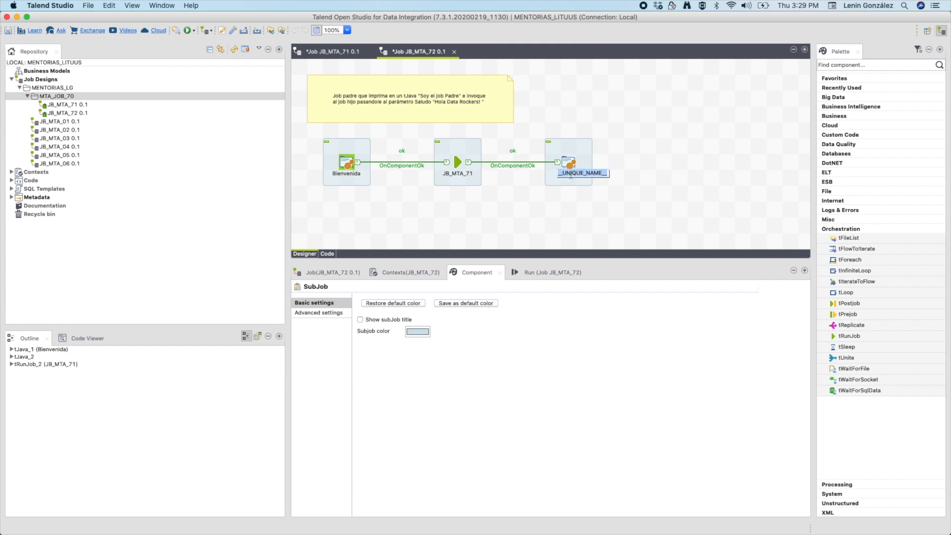
text(Despedida)
click(591, 222)
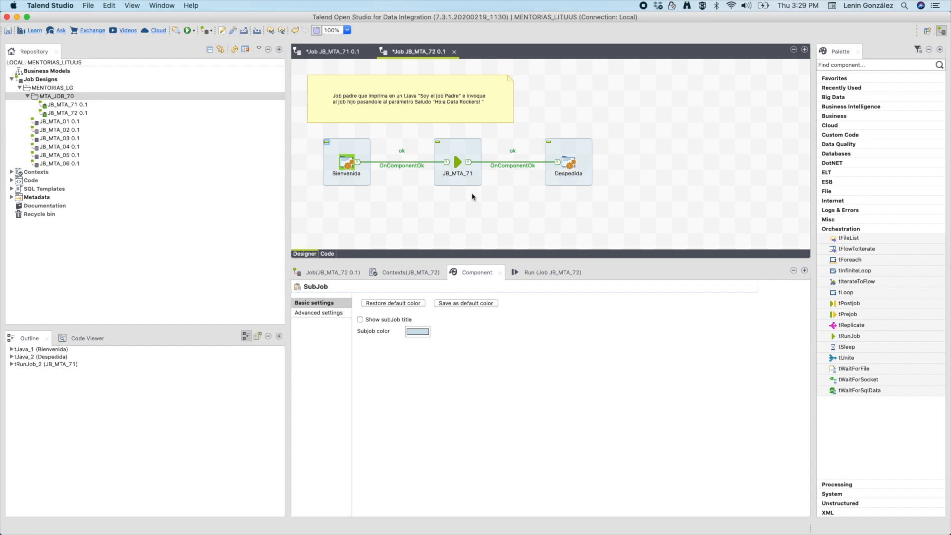
Show a subjob title on the Bienvenida subjob and set it to Inicio
click(350, 147)
click(469, 151)
click(584, 153)
click(368, 148)
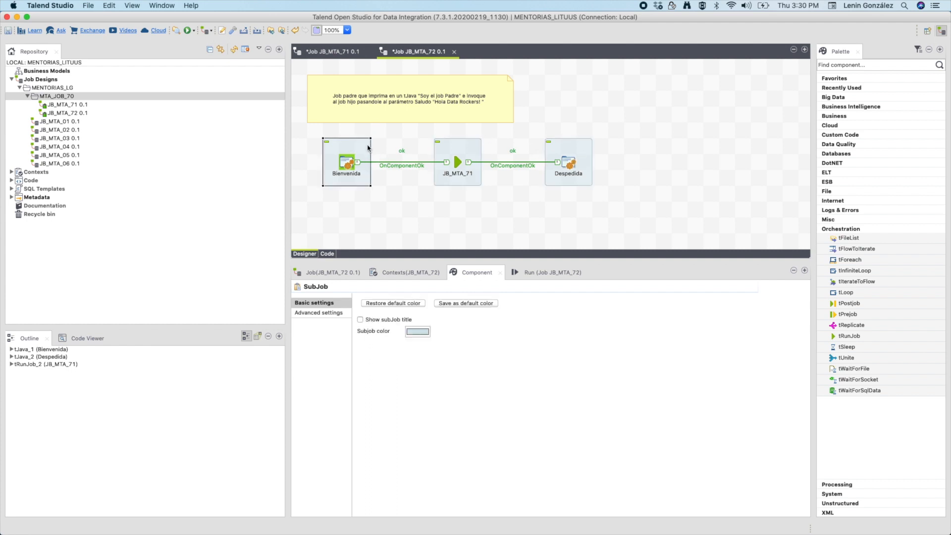
click(400, 320)
click(430, 331)
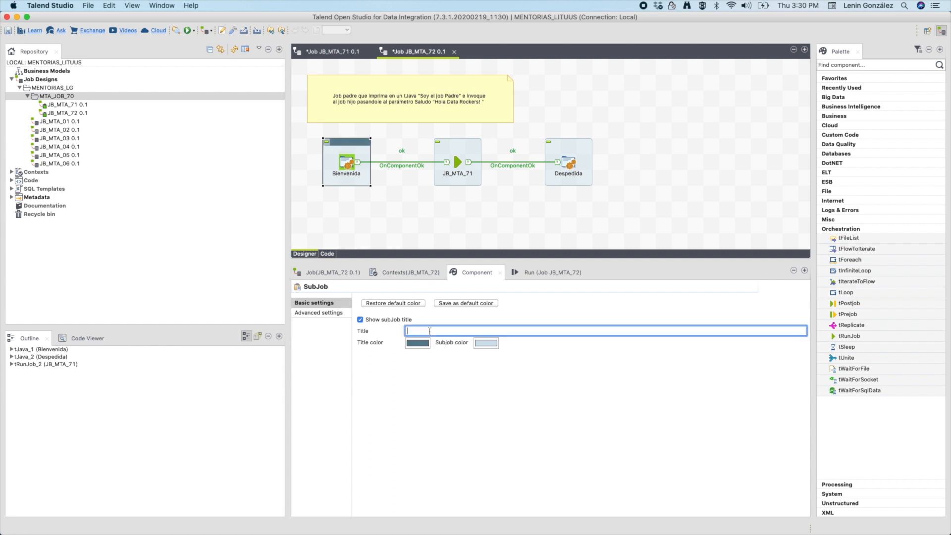
text(Inicio)
Show a subjob title on the Despedida subjob and set it to Fin
click(567, 157)
click(580, 147)
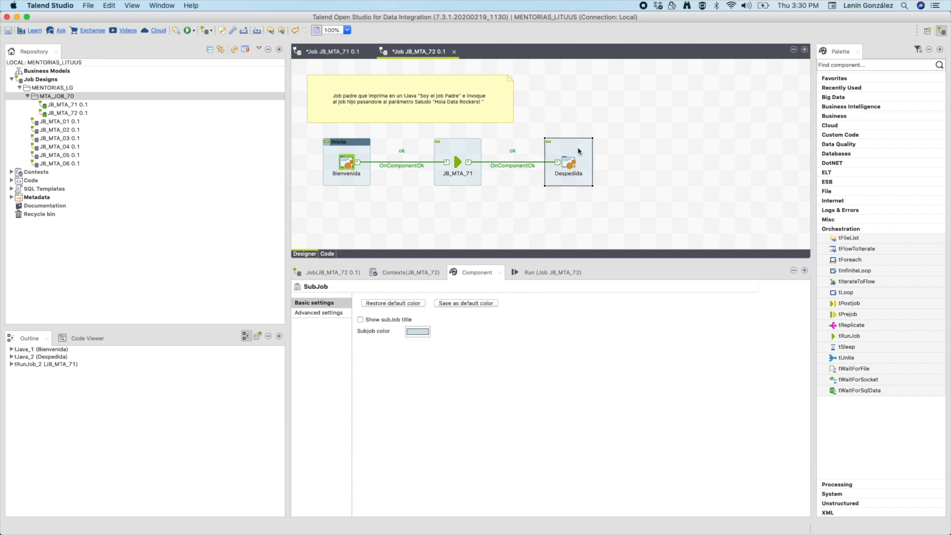
click(407, 320)
click(411, 330)
text(Fin)
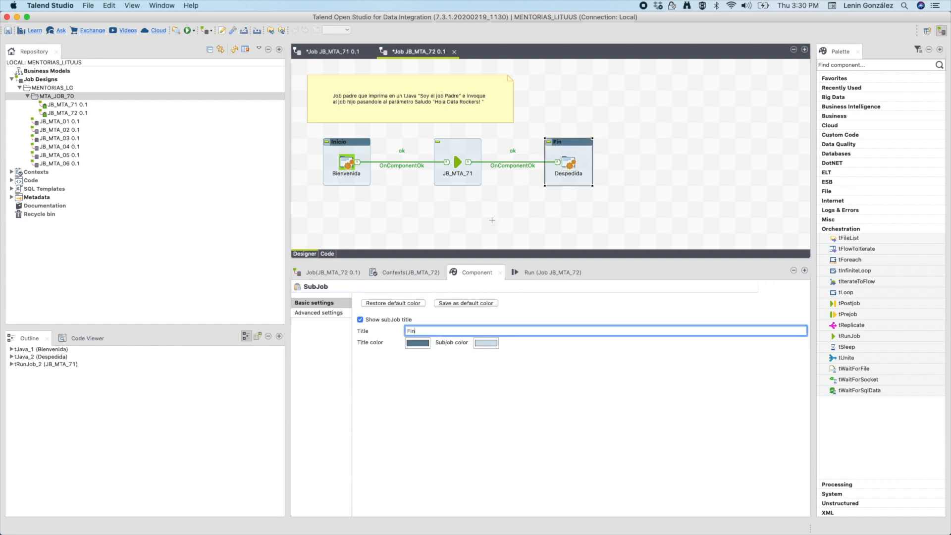
click(492, 223)
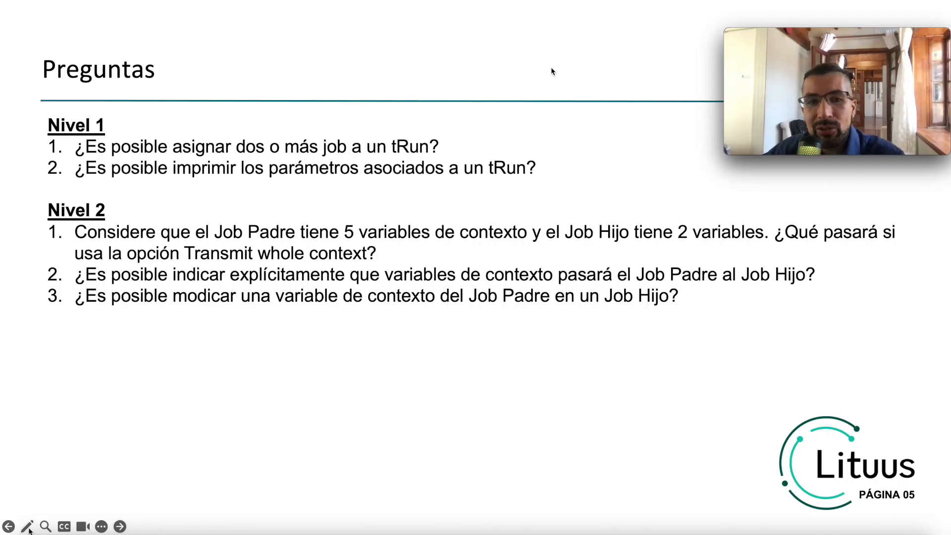